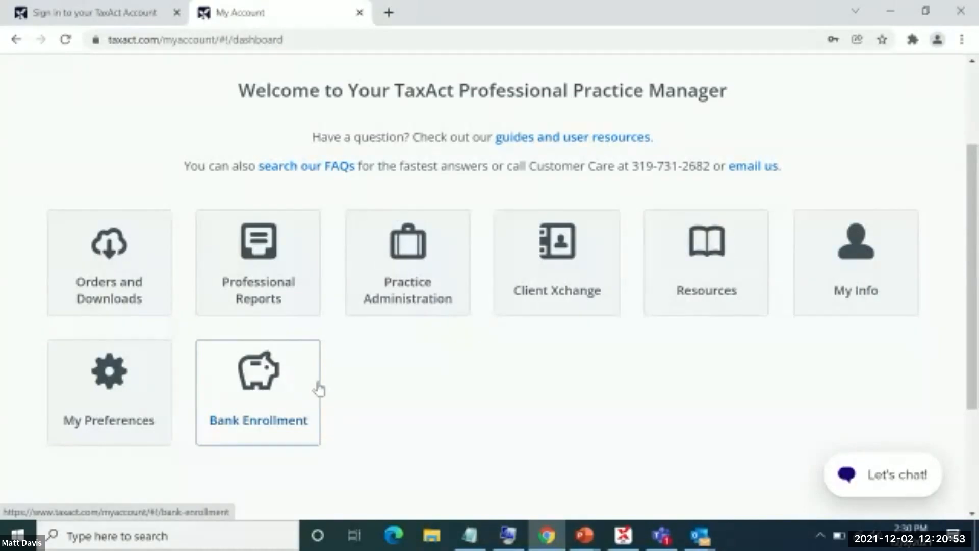
Step: Go to Bank Enrollment and start the Santa Barbara TPG enrollment application
{"action": "left_click", "coordinate": [319, 389]}
{"action": "scroll", "coordinate": [448, 343], "scroll_direction": "up", "scroll_amount": 4}
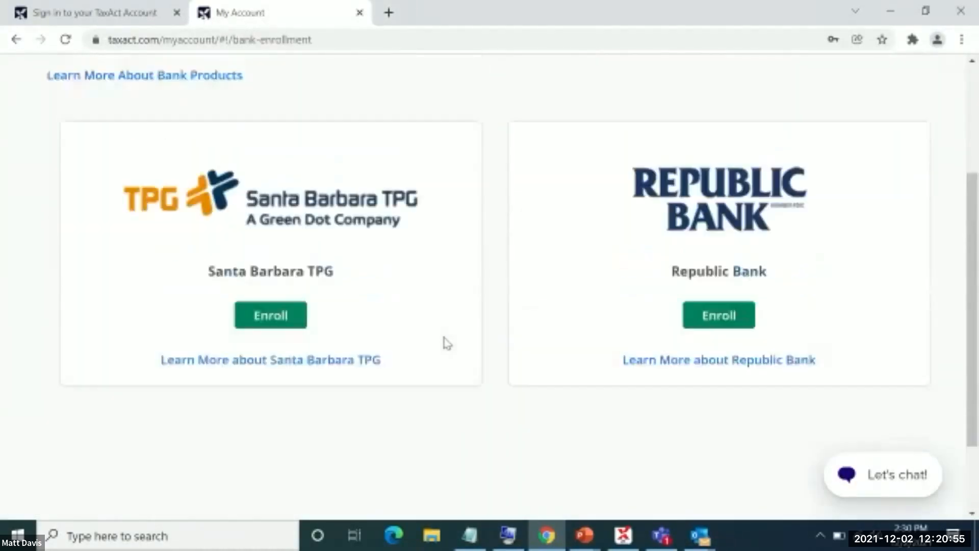
{"action": "scroll", "coordinate": [447, 343], "scroll_direction": "down", "scroll_amount": 1}
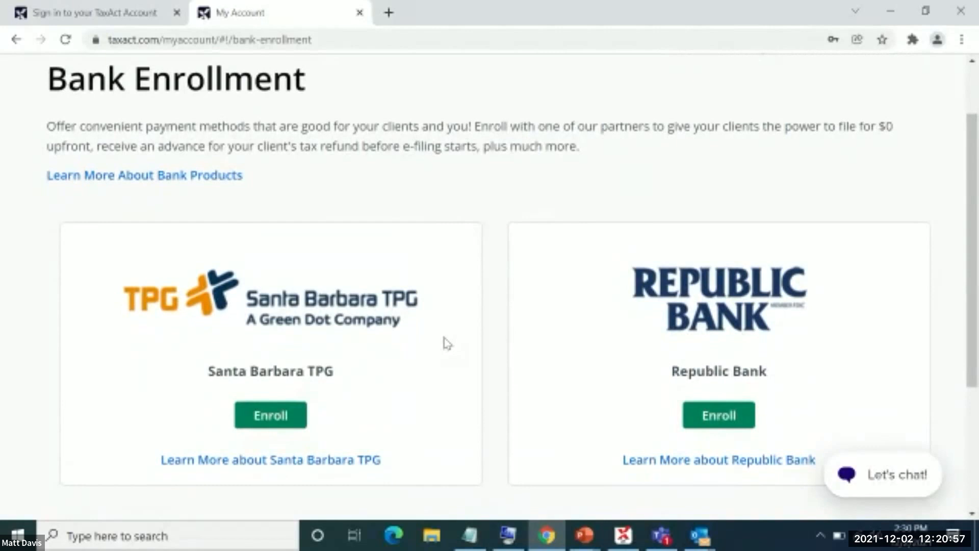
{"action": "scroll", "coordinate": [447, 343], "scroll_direction": "down", "scroll_amount": 1}
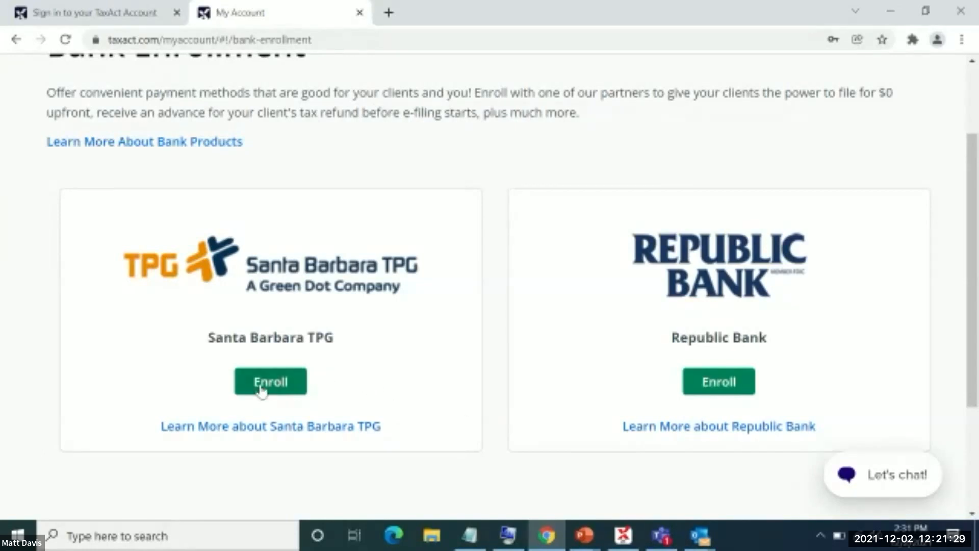
{"action": "left_click", "coordinate": [261, 389]}
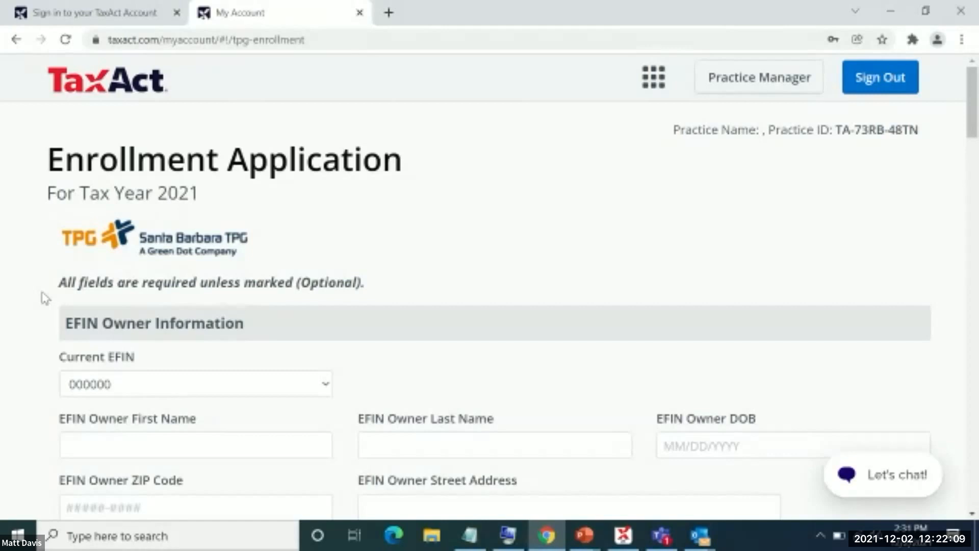
Step: Look through all sections of the Santa Barbara TPG enrollment application, from EFIN Owner Information to Application for Enrollment Consent
{"action": "scroll", "coordinate": [45, 298], "scroll_direction": "down", "scroll_amount": 2}
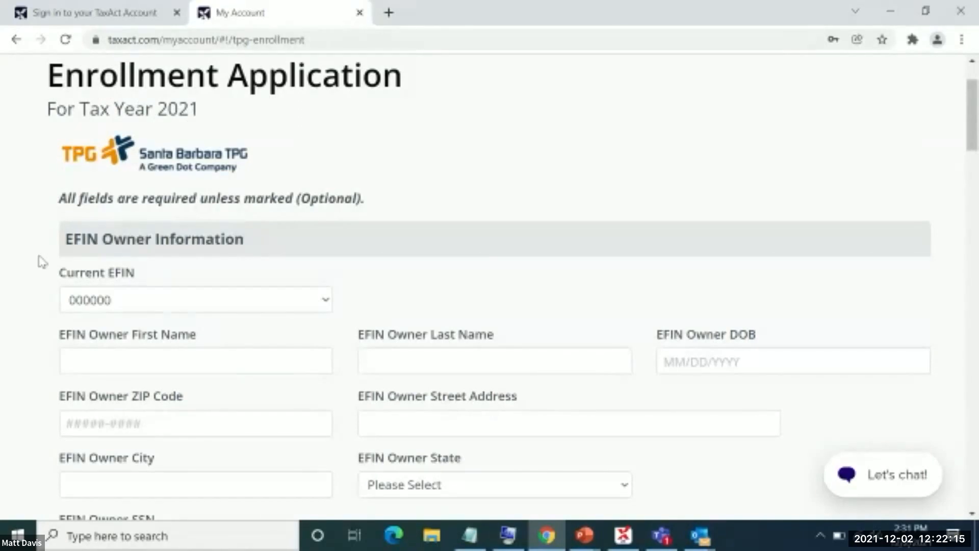
{"action": "scroll", "coordinate": [42, 262], "scroll_direction": "down", "scroll_amount": 4}
{"action": "scroll", "coordinate": [42, 262], "scroll_direction": "down", "scroll_amount": 1}
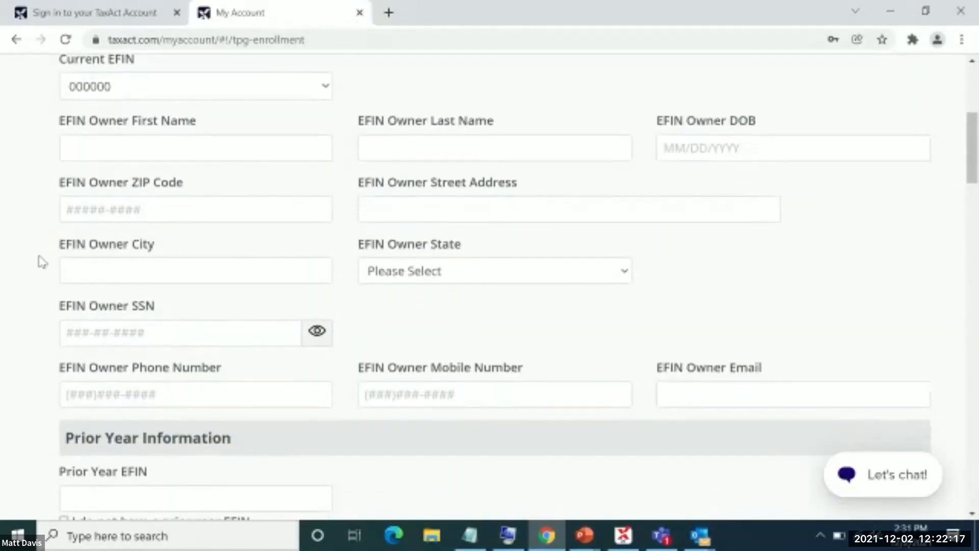
{"action": "scroll", "coordinate": [42, 262], "scroll_direction": "down", "scroll_amount": 5}
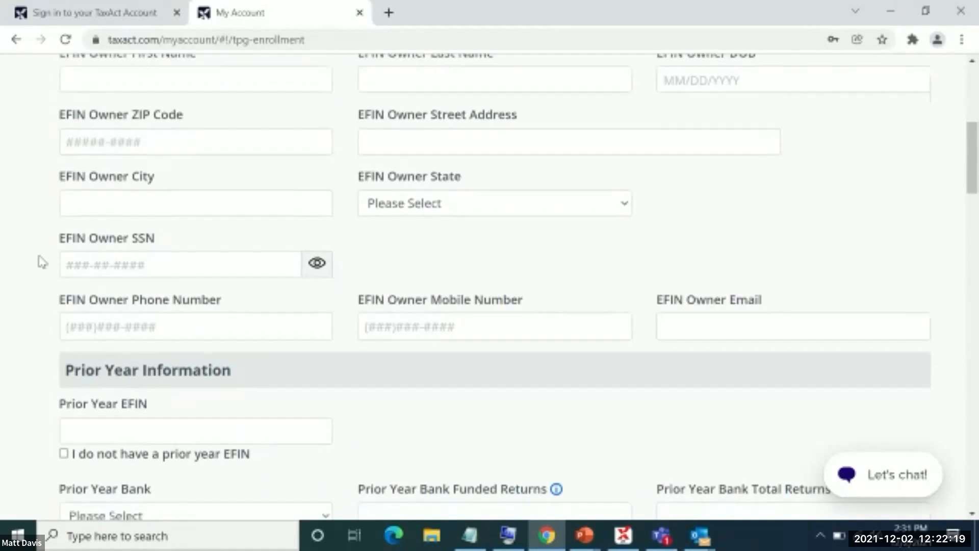
{"action": "scroll", "coordinate": [43, 261], "scroll_direction": "down", "scroll_amount": 1}
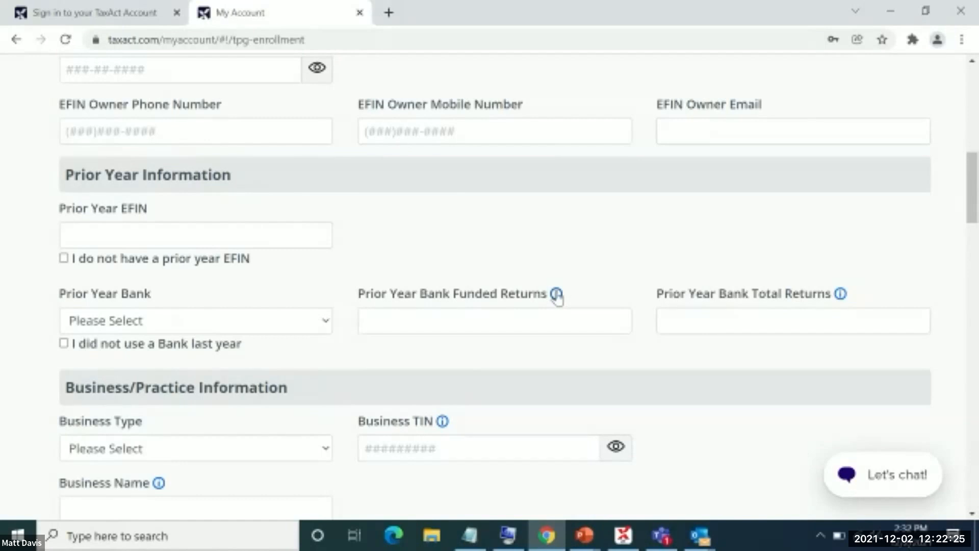
{"action": "mouse_move", "coordinate": [557, 297]}
{"action": "scroll", "coordinate": [32, 266], "scroll_direction": "down", "scroll_amount": 7}
{"action": "scroll", "coordinate": [32, 266], "scroll_direction": "down", "scroll_amount": 10}
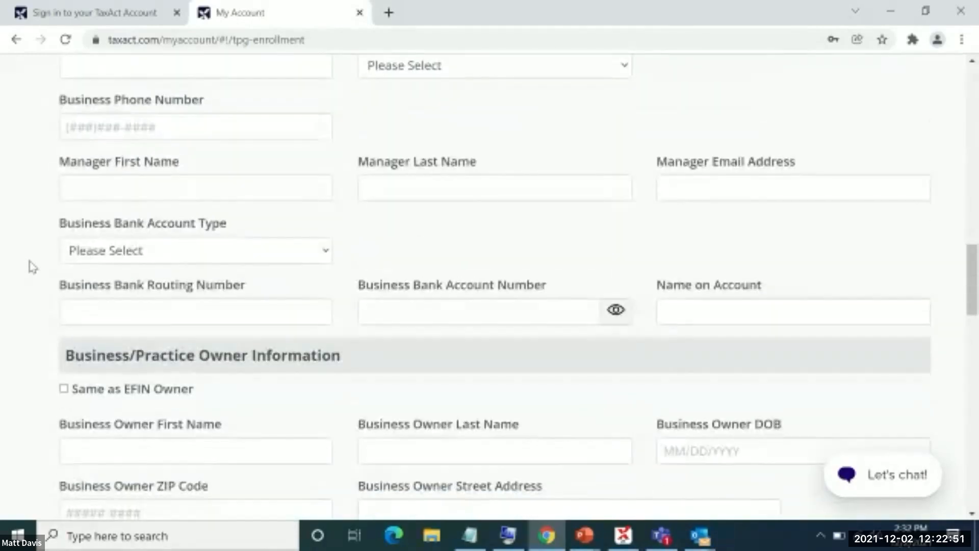
{"action": "scroll", "coordinate": [31, 267], "scroll_direction": "down", "scroll_amount": 10}
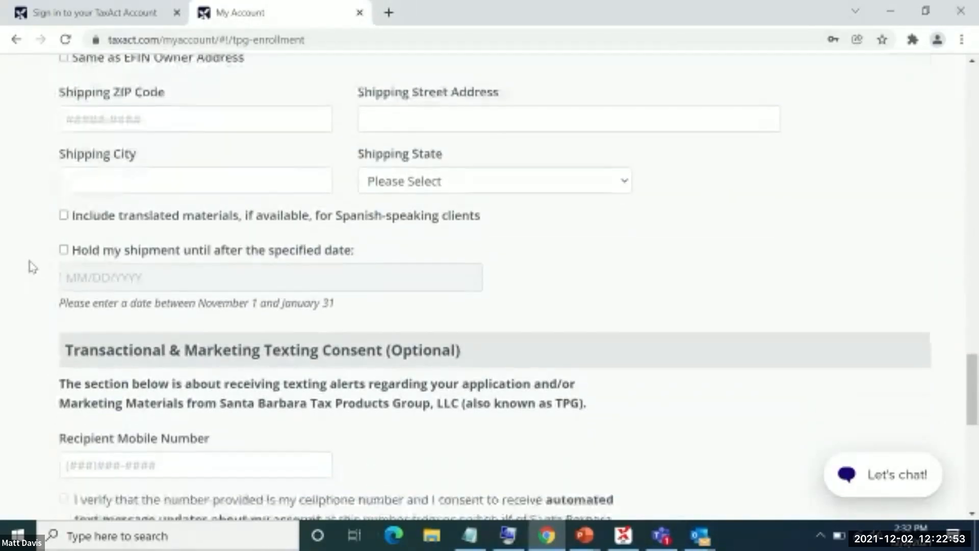
{"action": "scroll", "coordinate": [32, 266], "scroll_direction": "down", "scroll_amount": 3}
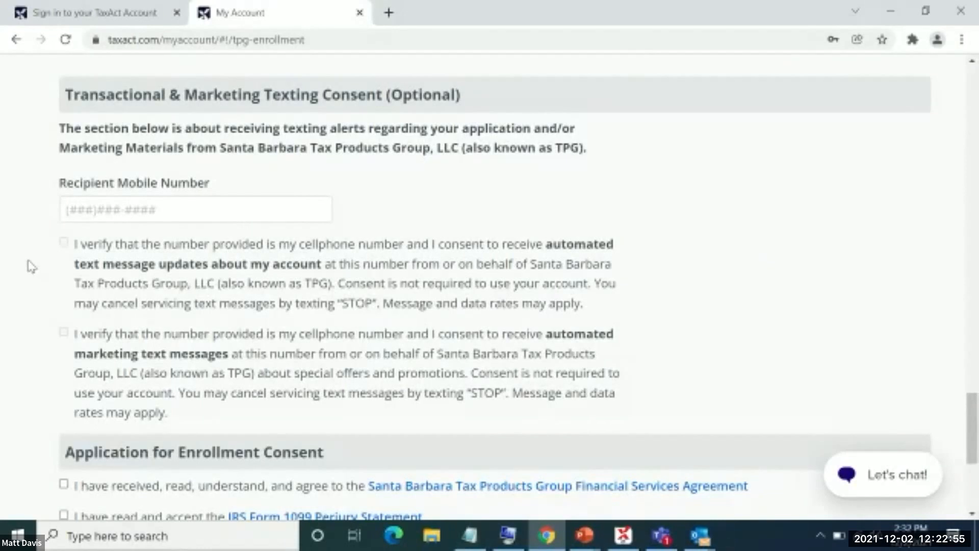
{"action": "scroll", "coordinate": [32, 266], "scroll_direction": "down", "scroll_amount": 2}
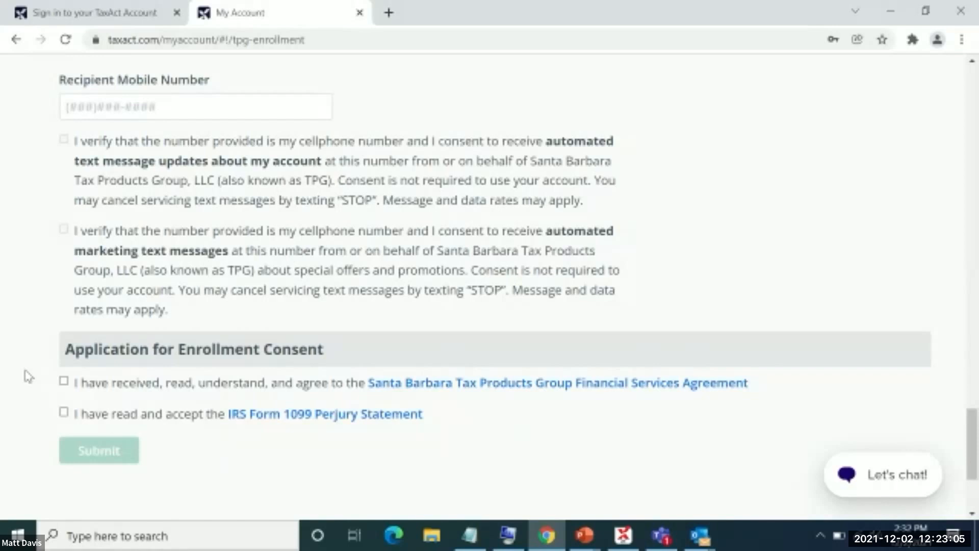
{"action": "scroll", "coordinate": [28, 376], "scroll_direction": "up", "scroll_amount": 20}
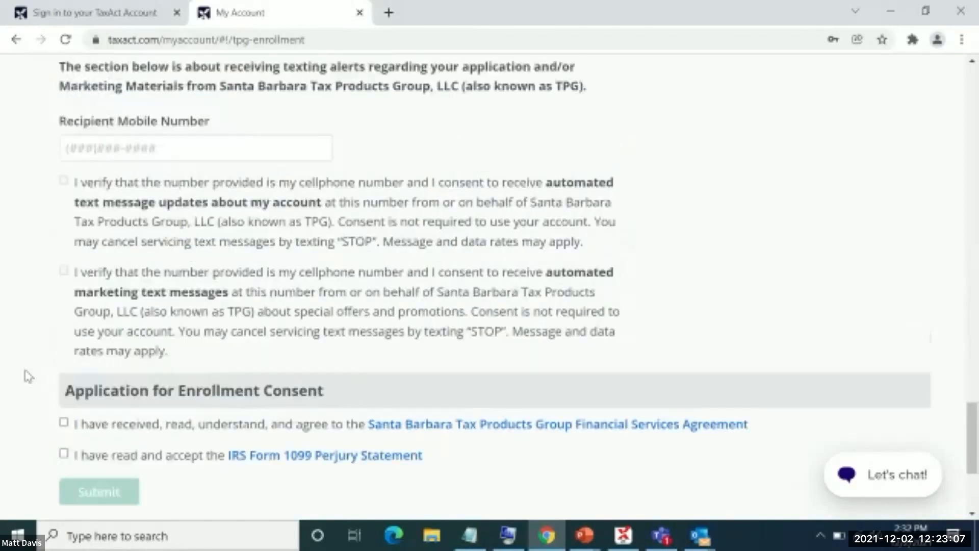
{"action": "scroll", "coordinate": [29, 376], "scroll_direction": "up", "scroll_amount": 10}
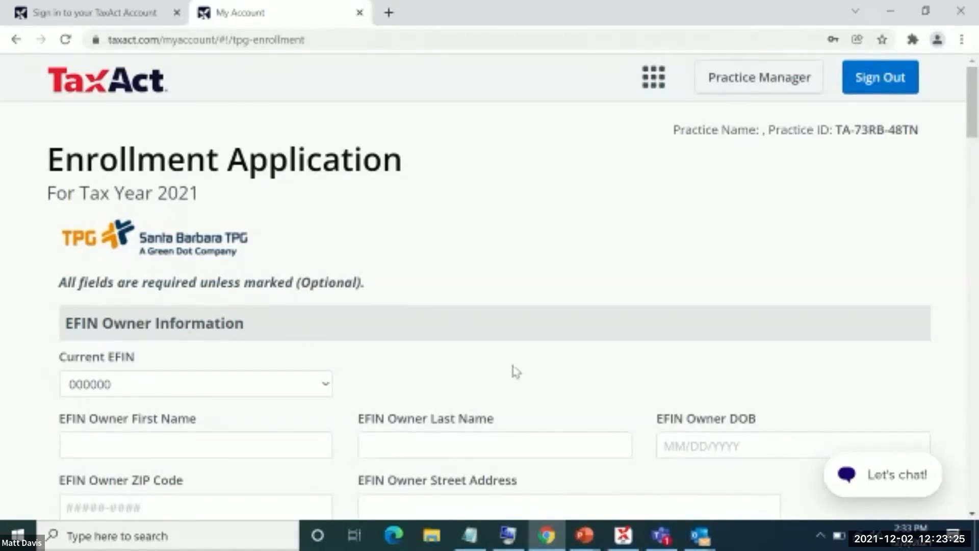
Step: Switch to TaxAct 2021 Professional Edition and open the second listed client's 1040 return
{"action": "left_click", "coordinate": [623, 535]}
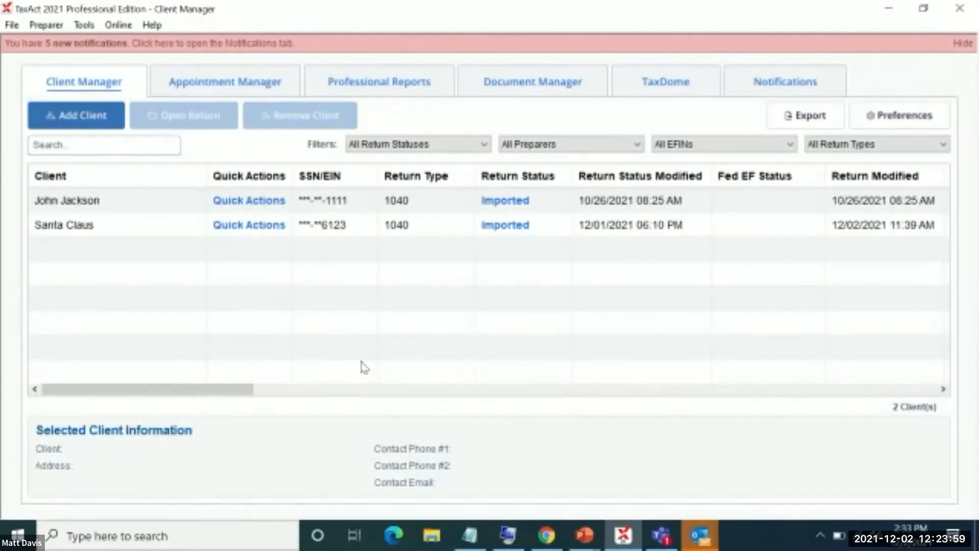
{"action": "left_click", "coordinate": [143, 232]}
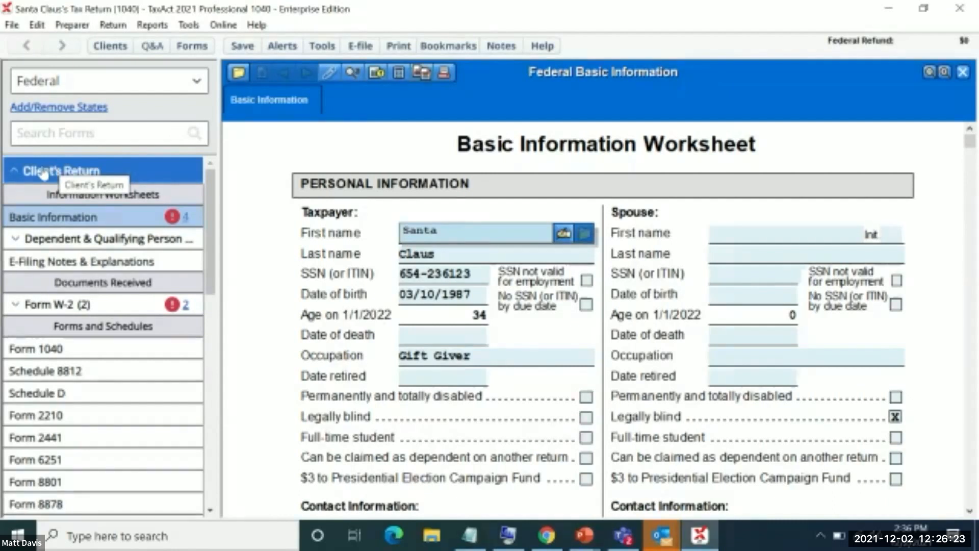
Step: Collapse the Client's Return list and view the forms under Information Worksheets and Documents Received, leaving all categories collapsed
{"action": "left_click", "coordinate": [43, 174]}
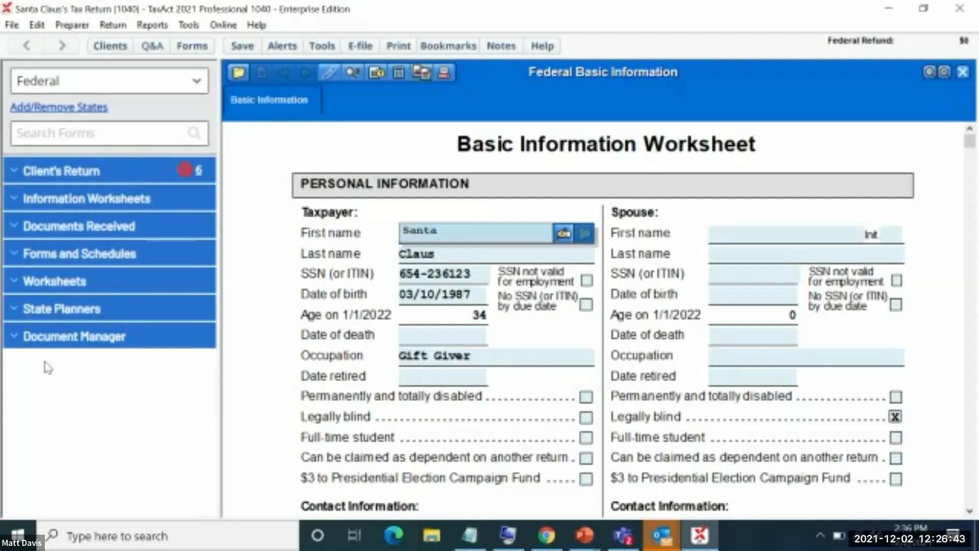
{"action": "left_click", "coordinate": [45, 203]}
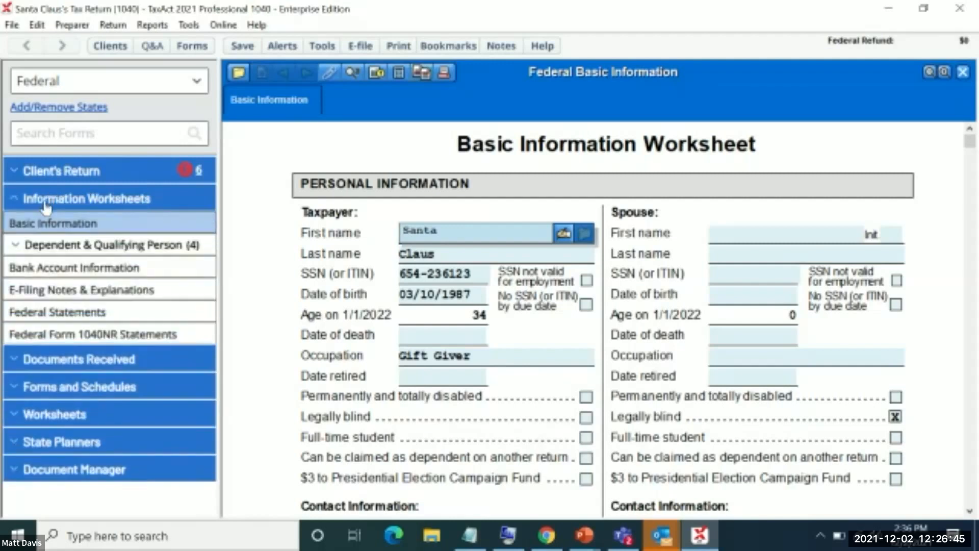
{"action": "left_click", "coordinate": [45, 205]}
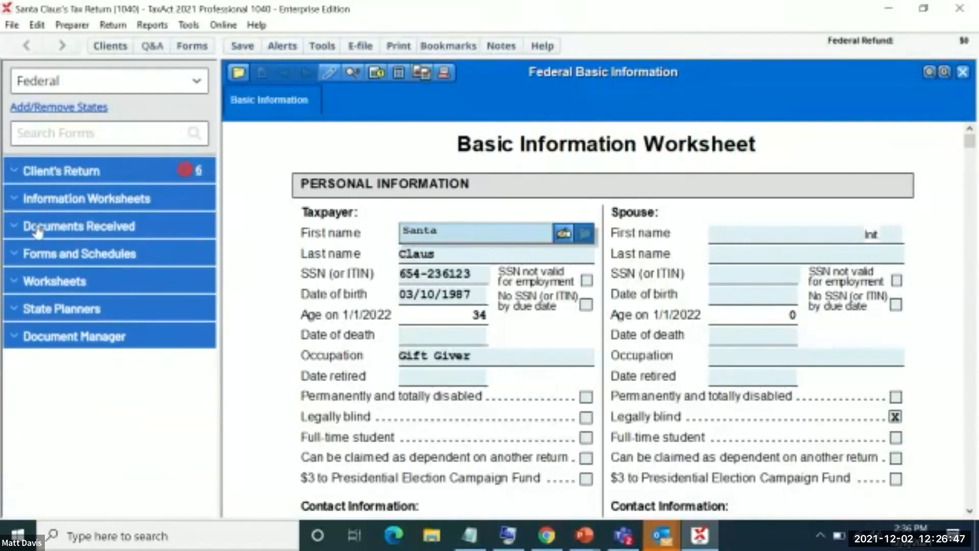
{"action": "left_click", "coordinate": [39, 228]}
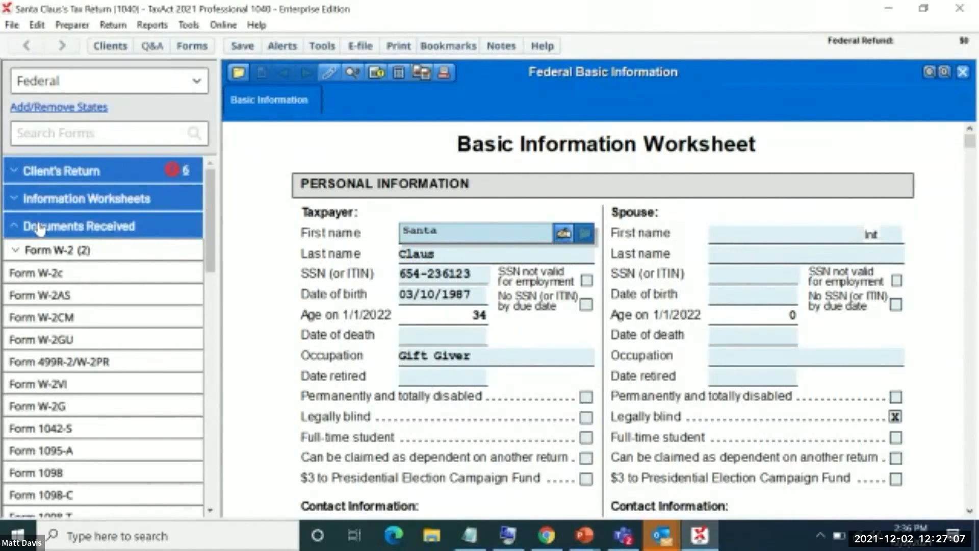
{"action": "left_click", "coordinate": [40, 229]}
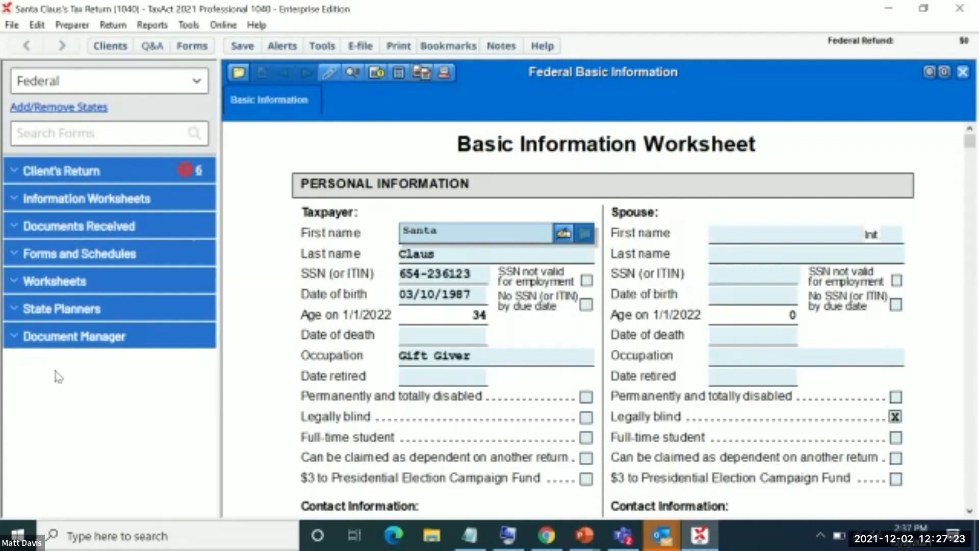
Step: Expand Client's Return, look through the forms and worksheets in it, and collapse it again
{"action": "left_click", "coordinate": [27, 179]}
{"action": "scroll", "coordinate": [29, 240], "scroll_direction": "down", "scroll_amount": 10}
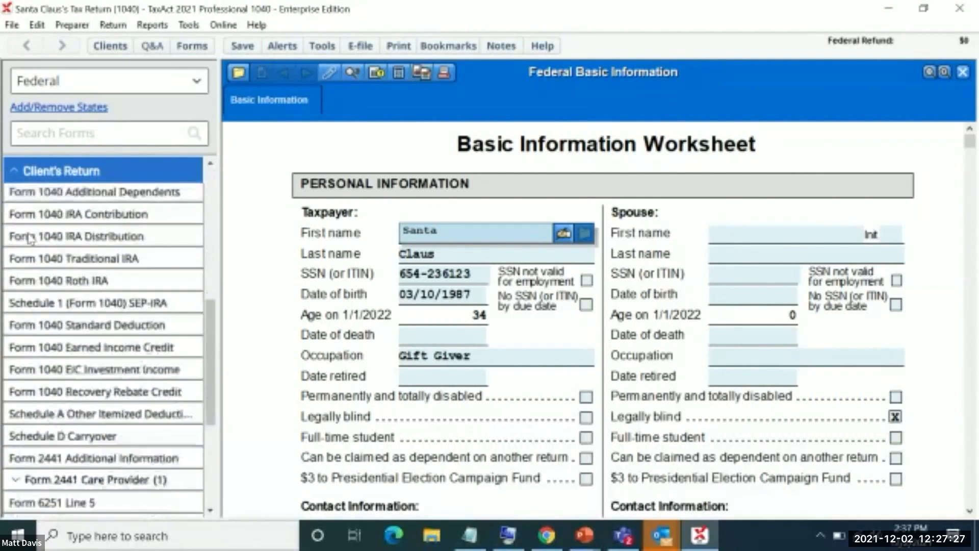
{"action": "scroll", "coordinate": [29, 240], "scroll_direction": "up", "scroll_amount": 5}
{"action": "scroll", "coordinate": [29, 239], "scroll_direction": "up", "scroll_amount": 1}
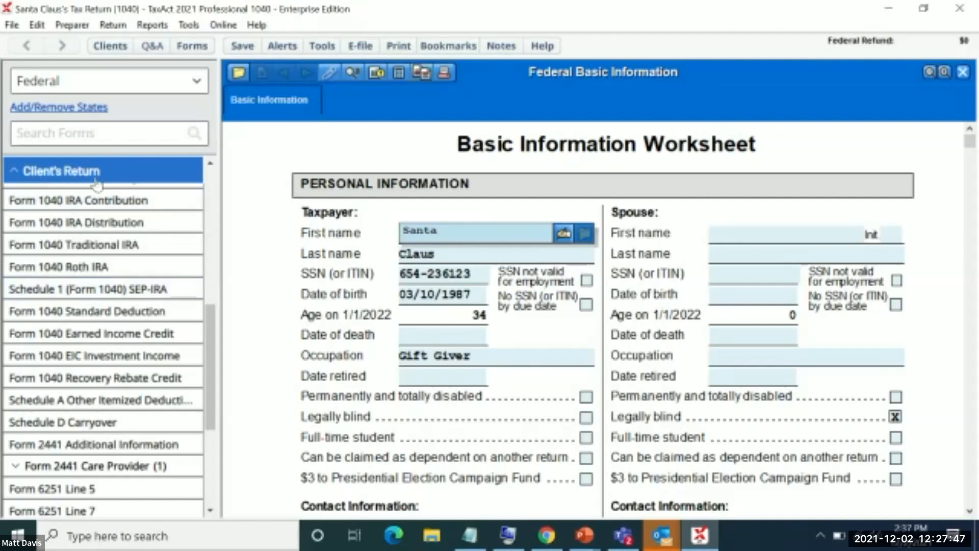
{"action": "left_click", "coordinate": [80, 172]}
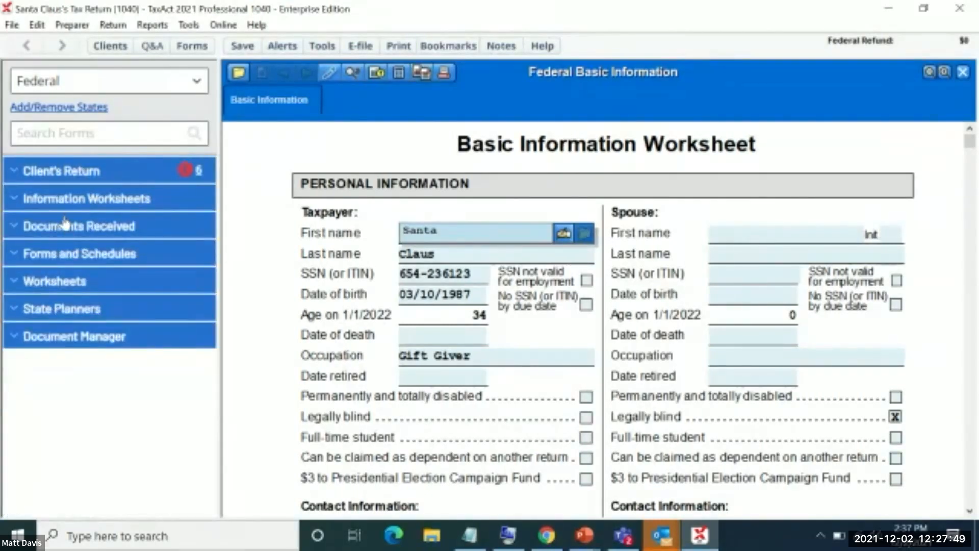
Step: Open the Toy Givers Form W-2 from the Documents Received category
{"action": "left_click", "coordinate": [60, 229]}
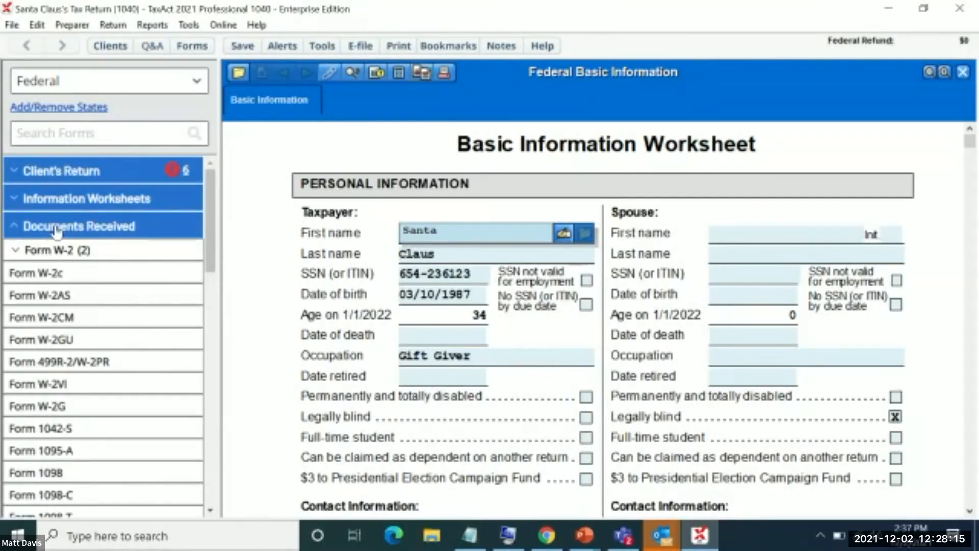
{"action": "left_click", "coordinate": [19, 252]}
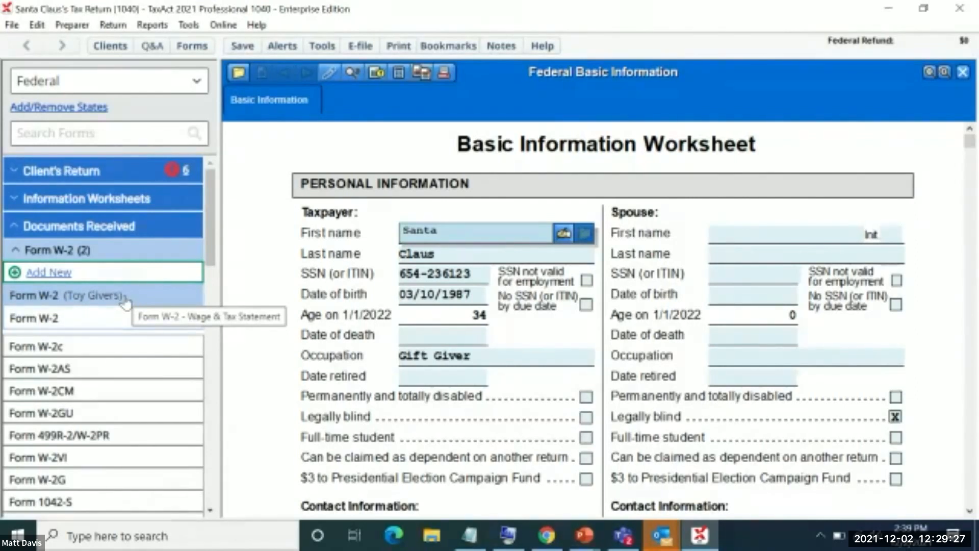
{"action": "left_click", "coordinate": [102, 295]}
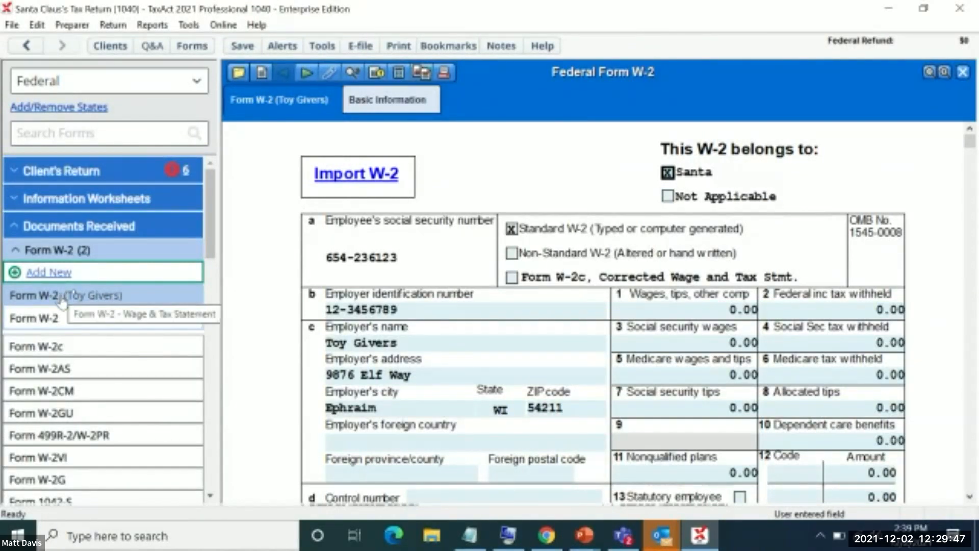
Step: Collapse Documents Received and add a Schedule C, Profit or Loss from Business, from Forms and Schedules
{"action": "left_click", "coordinate": [80, 231]}
{"action": "left_click", "coordinate": [82, 253]}
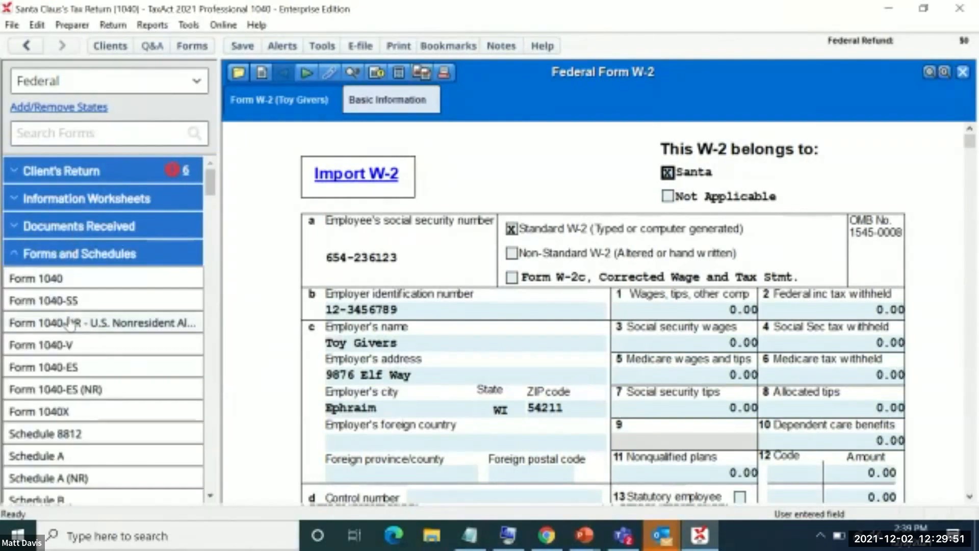
{"action": "scroll", "coordinate": [69, 321], "scroll_direction": "down", "scroll_amount": 1}
{"action": "scroll", "coordinate": [69, 321], "scroll_direction": "down", "scroll_amount": 3}
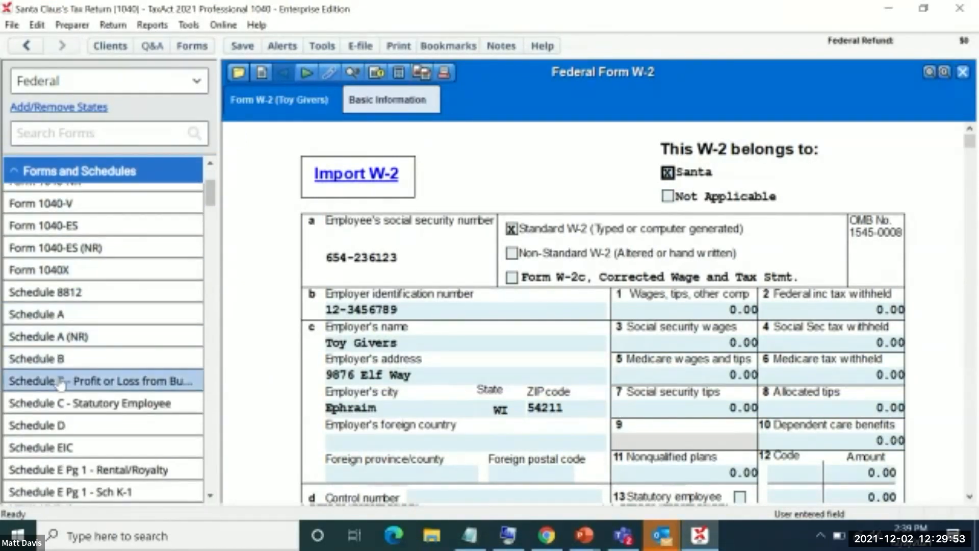
{"action": "left_click", "coordinate": [88, 383]}
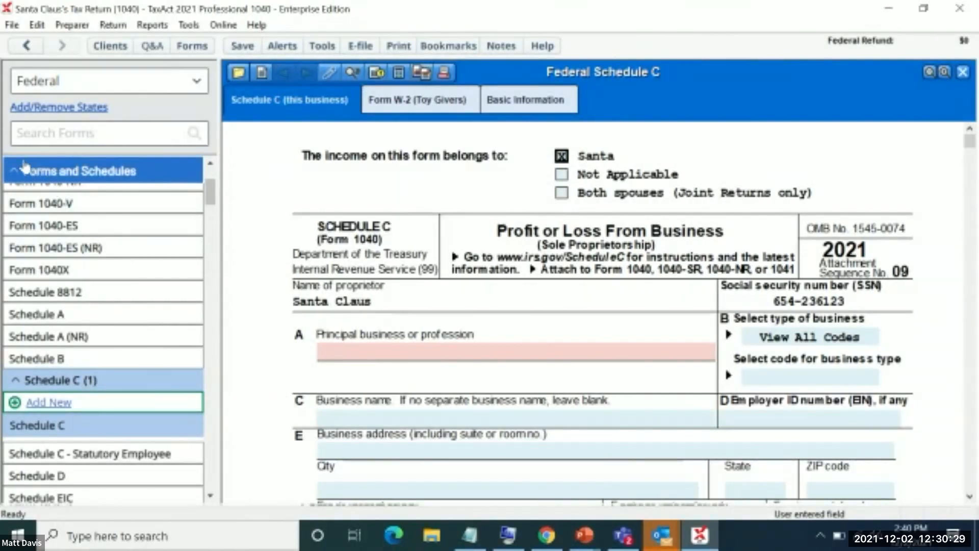
Step: Collapse Forms and Schedules and review the W-2 and Schedule C entries listed under Client's Return
{"action": "left_click", "coordinate": [23, 172]}
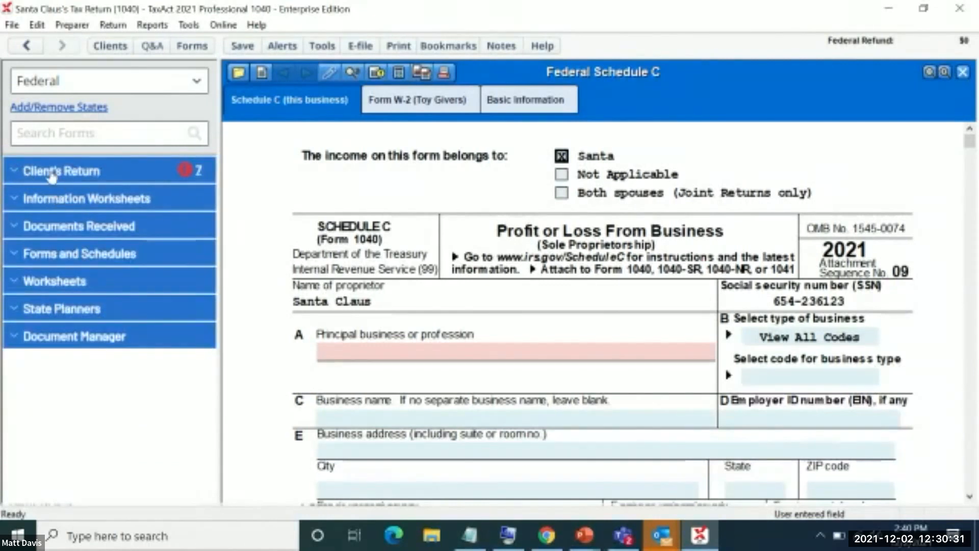
{"action": "left_click", "coordinate": [51, 175]}
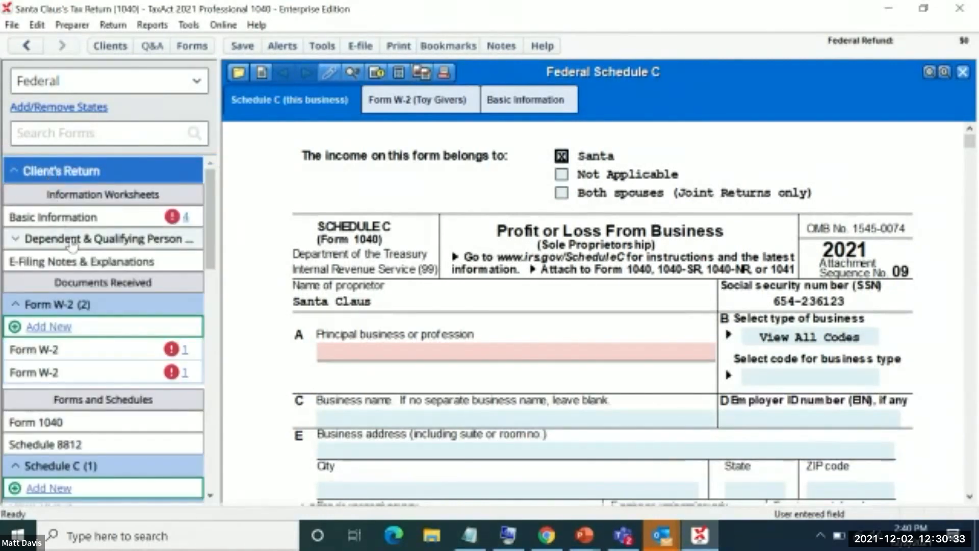
{"action": "scroll", "coordinate": [84, 286], "scroll_direction": "down", "scroll_amount": 3}
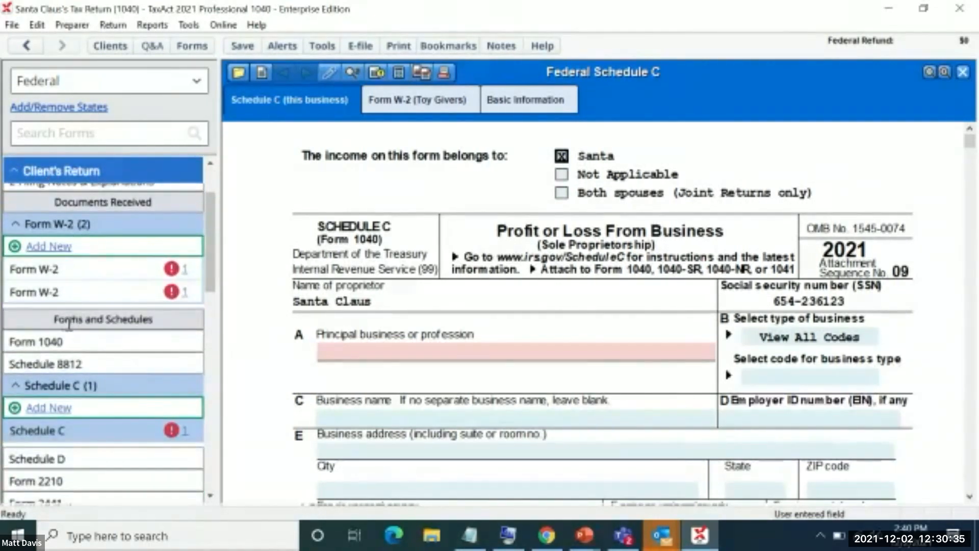
{"action": "scroll", "coordinate": [44, 321], "scroll_direction": "up", "scroll_amount": 2}
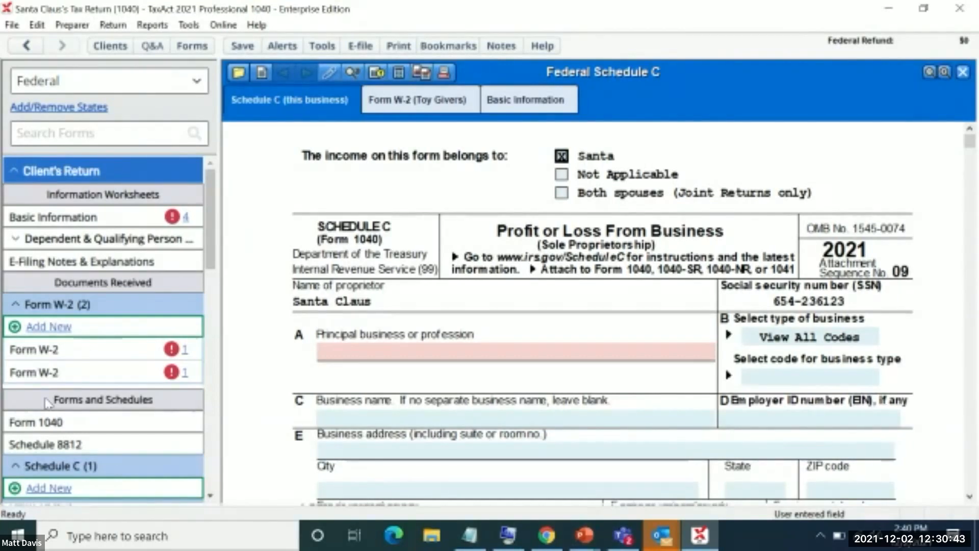
{"action": "scroll", "coordinate": [47, 403], "scroll_direction": "down", "scroll_amount": 3}
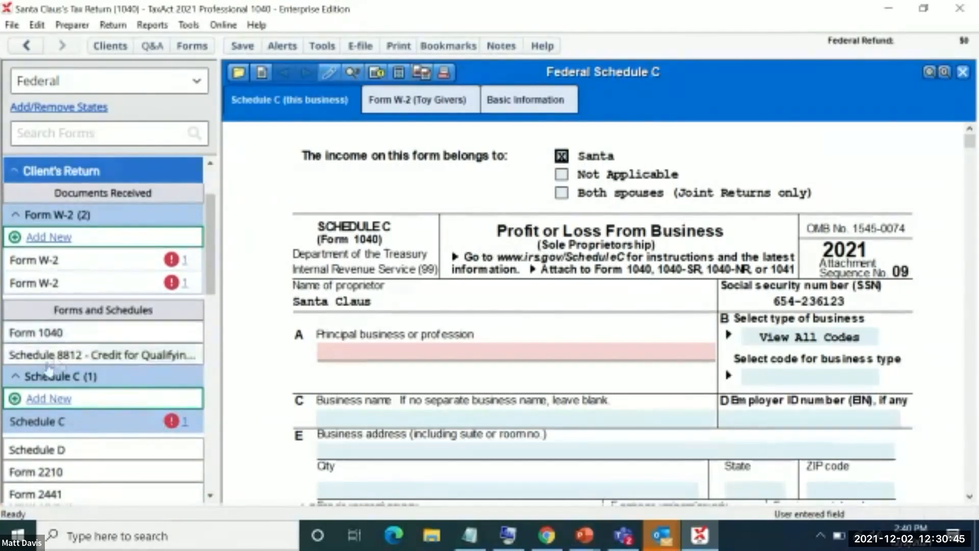
Step: Open the Toy Givers Form W-2 under Client's Return and collapse the Form W-2 group
{"action": "scroll", "coordinate": [49, 366], "scroll_direction": "up", "scroll_amount": 3}
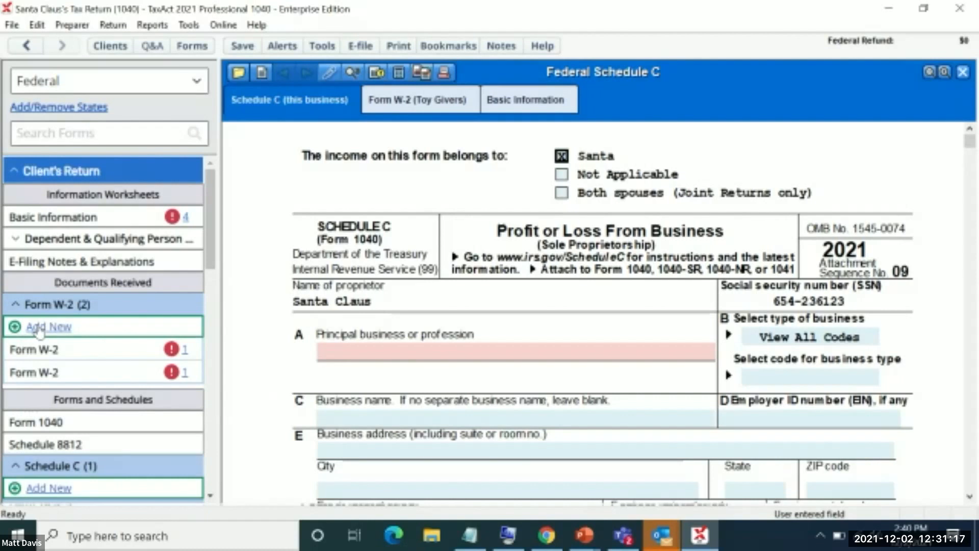
{"action": "left_click", "coordinate": [38, 329]}
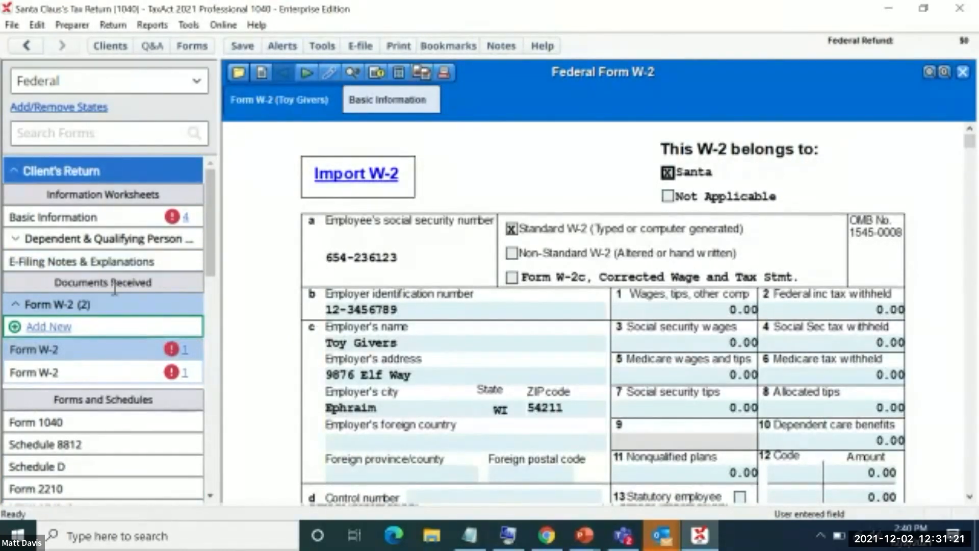
{"action": "left_click", "coordinate": [54, 307]}
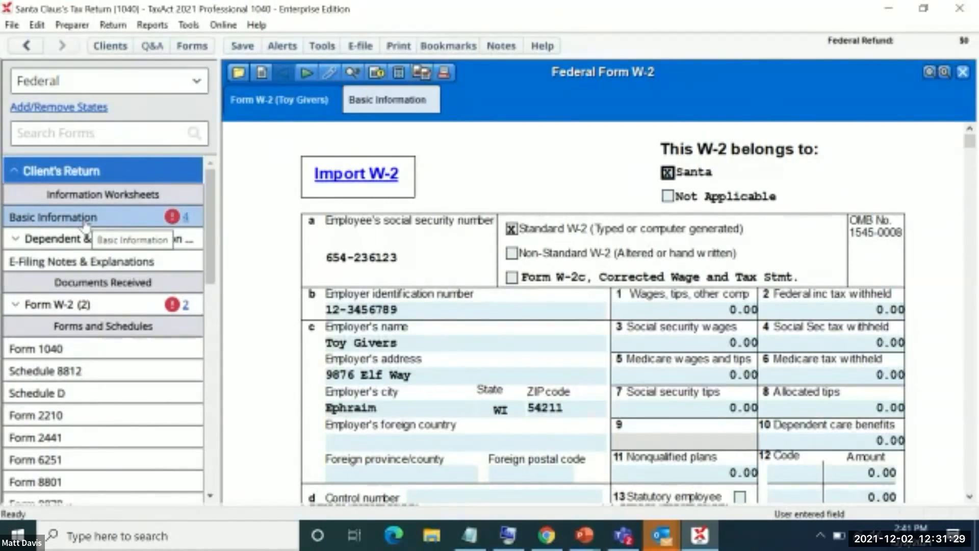
Step: Open the Basic Information worksheet from its alert and review the flagged address fields, residency, filing status and personal information
{"action": "left_click", "coordinate": [174, 220]}
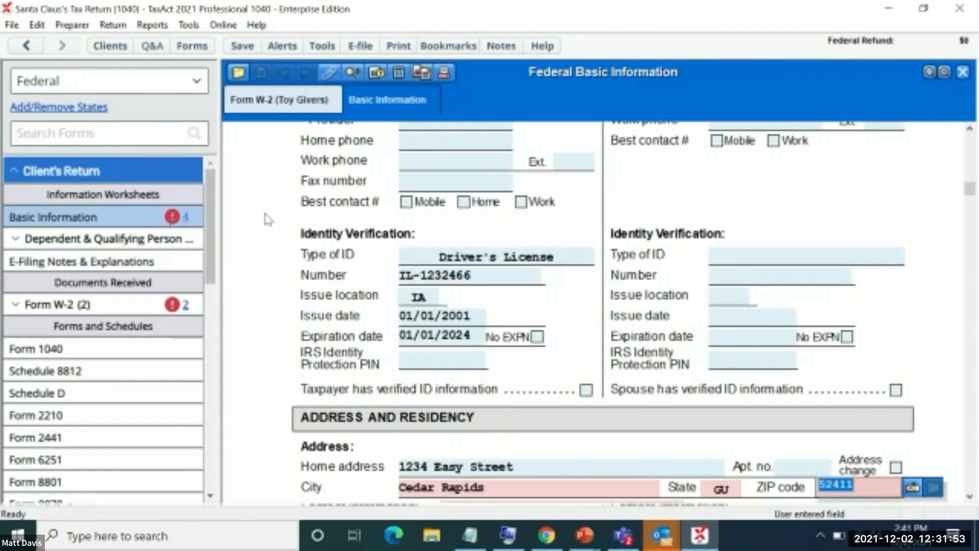
{"action": "scroll", "coordinate": [389, 242], "scroll_direction": "down", "scroll_amount": 5}
{"action": "scroll", "coordinate": [389, 242], "scroll_direction": "down", "scroll_amount": 5}
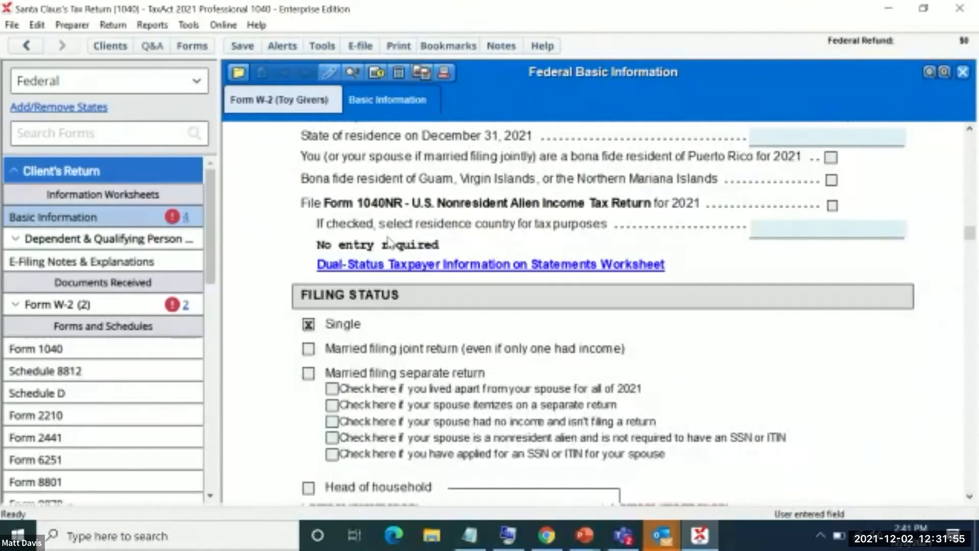
{"action": "scroll", "coordinate": [390, 255], "scroll_direction": "up", "scroll_amount": 7}
{"action": "scroll", "coordinate": [392, 270], "scroll_direction": "down", "scroll_amount": 3}
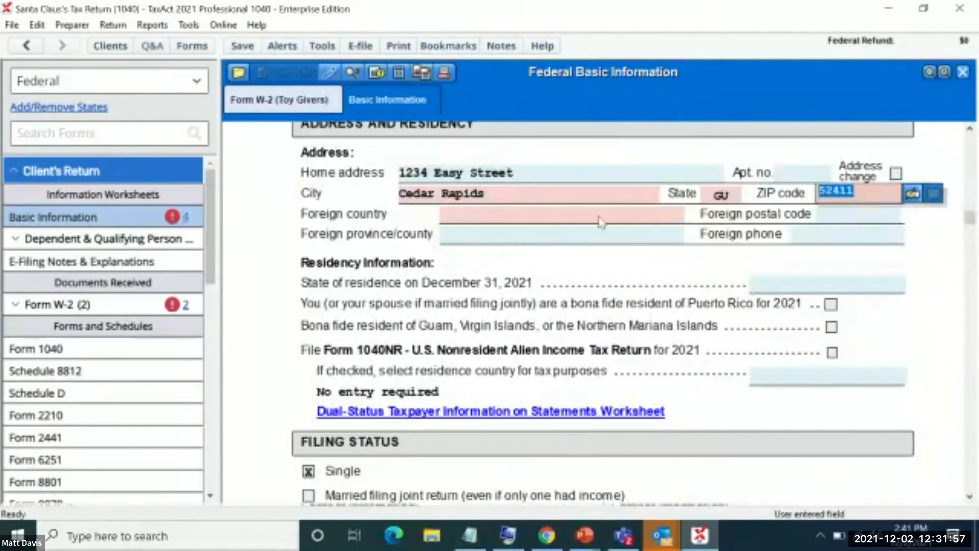
{"action": "mouse_move", "coordinate": [721, 195]}
{"action": "scroll", "coordinate": [663, 332], "scroll_direction": "up", "scroll_amount": 6}
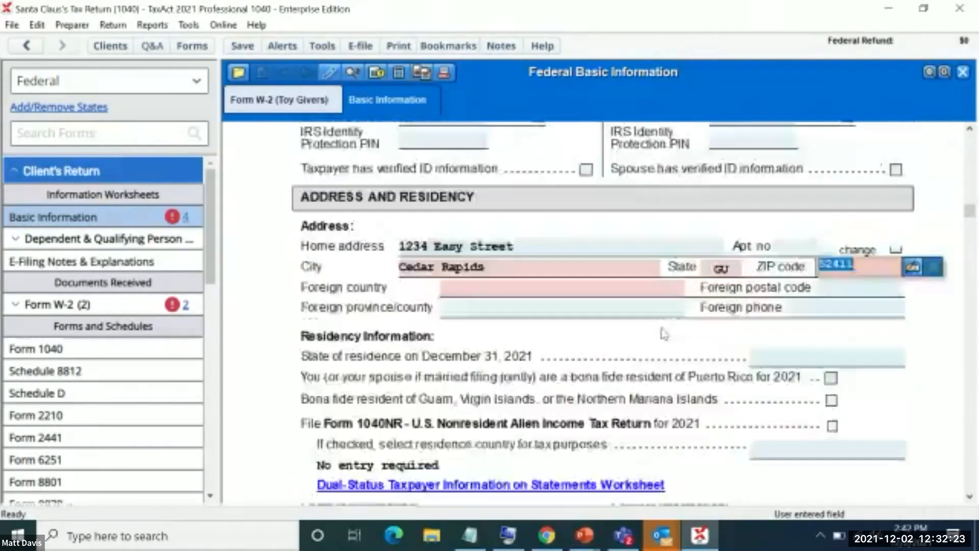
{"action": "scroll", "coordinate": [656, 273], "scroll_direction": "up", "scroll_amount": 3}
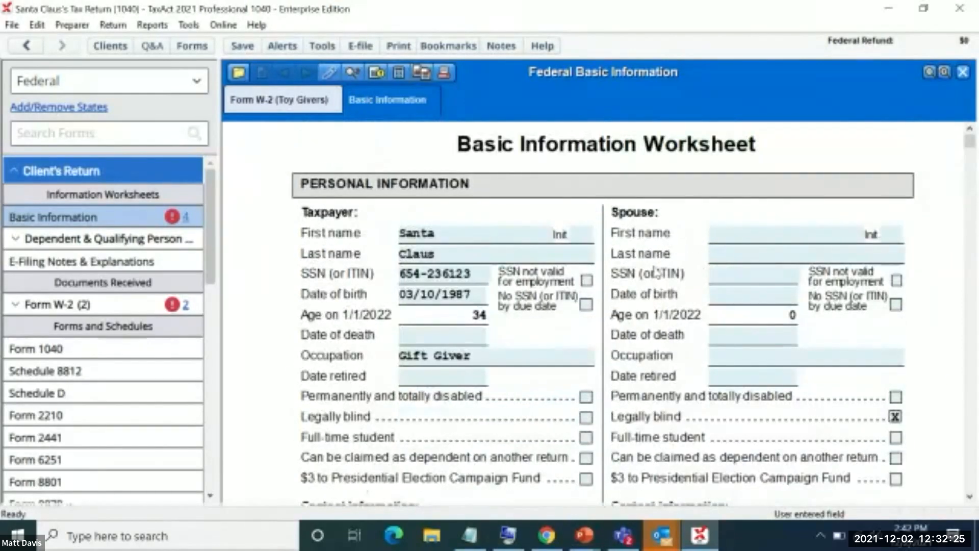
Step: Set the home address state to IA - Iowa in the Address and Residency section of Basic Information
{"action": "left_click", "coordinate": [475, 234]}
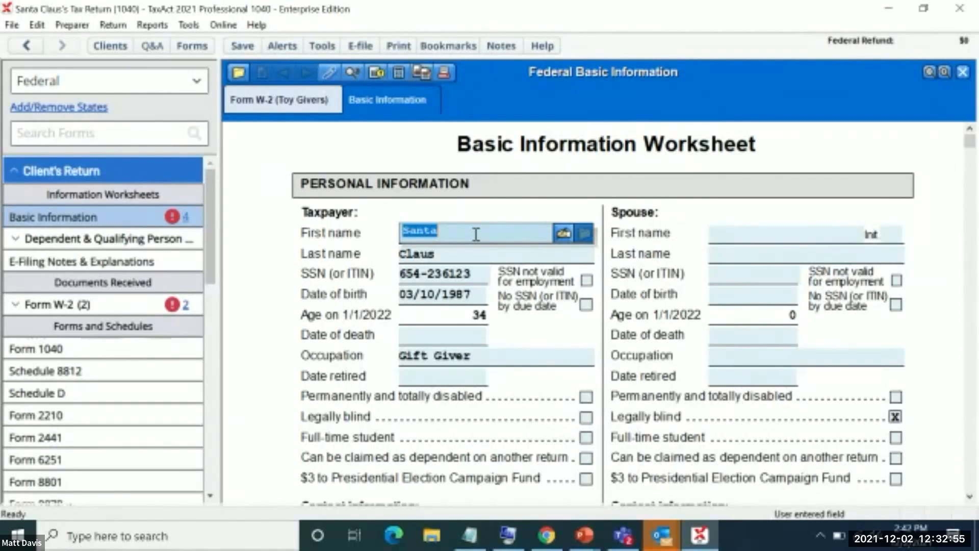
{"action": "scroll", "coordinate": [476, 234], "scroll_direction": "down", "scroll_amount": 5}
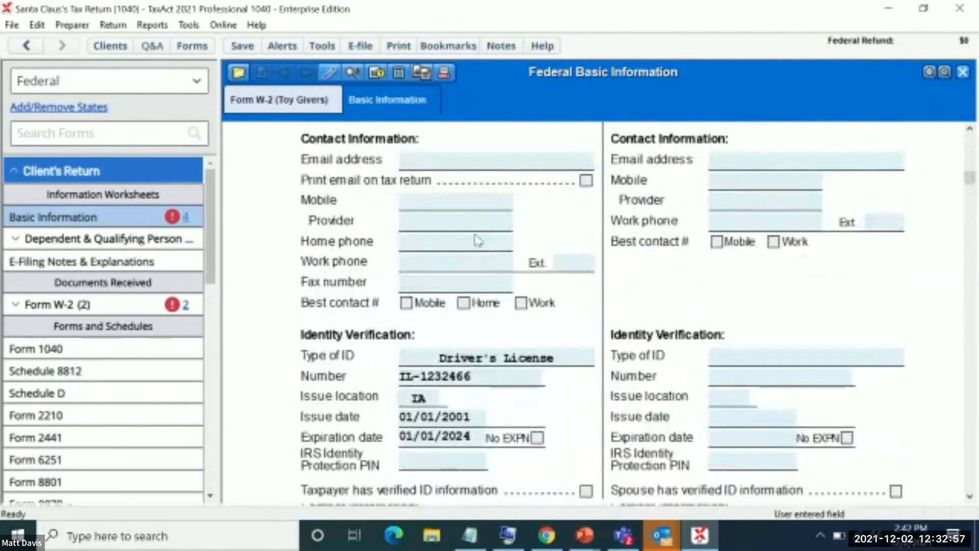
{"action": "scroll", "coordinate": [477, 238], "scroll_direction": "down", "scroll_amount": 5}
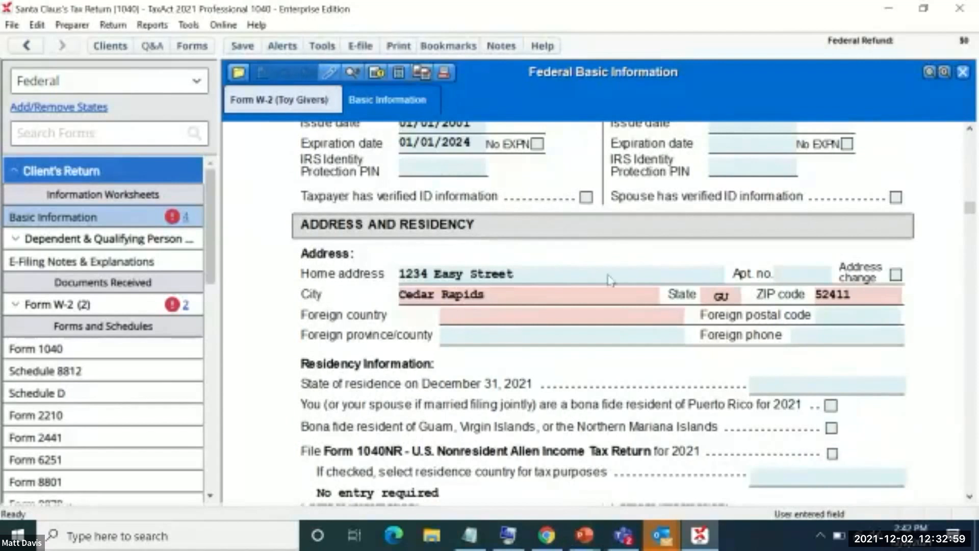
{"action": "mouse_move", "coordinate": [720, 302]}
{"action": "mouse_move", "coordinate": [835, 301]}
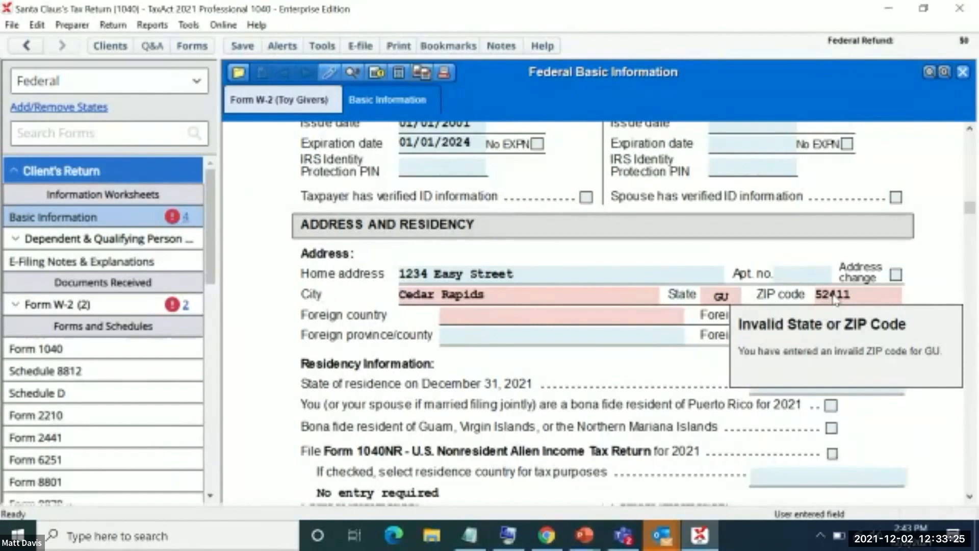
{"action": "left_click", "coordinate": [736, 295]}
{"action": "left_click", "coordinate": [734, 297]}
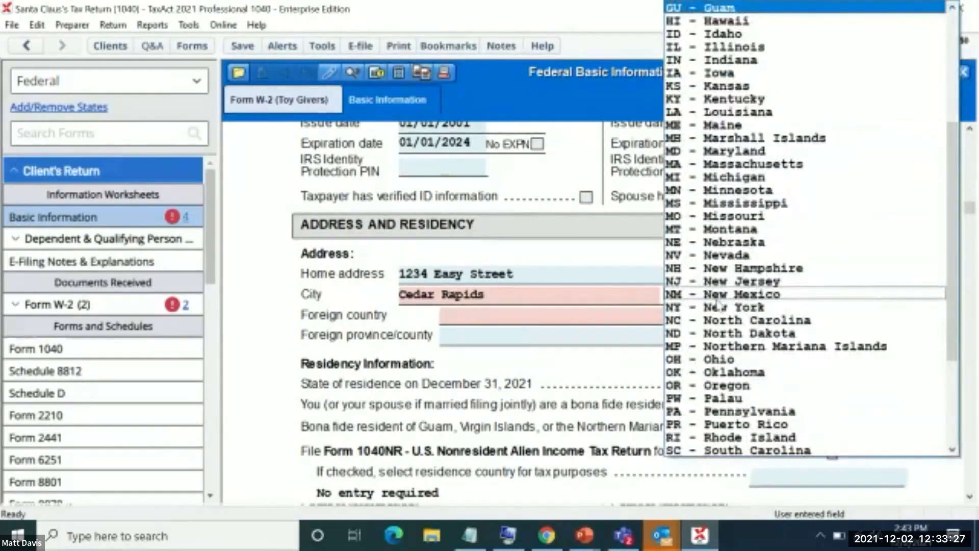
{"action": "scroll", "coordinate": [732, 306], "scroll_direction": "down", "scroll_amount": 4}
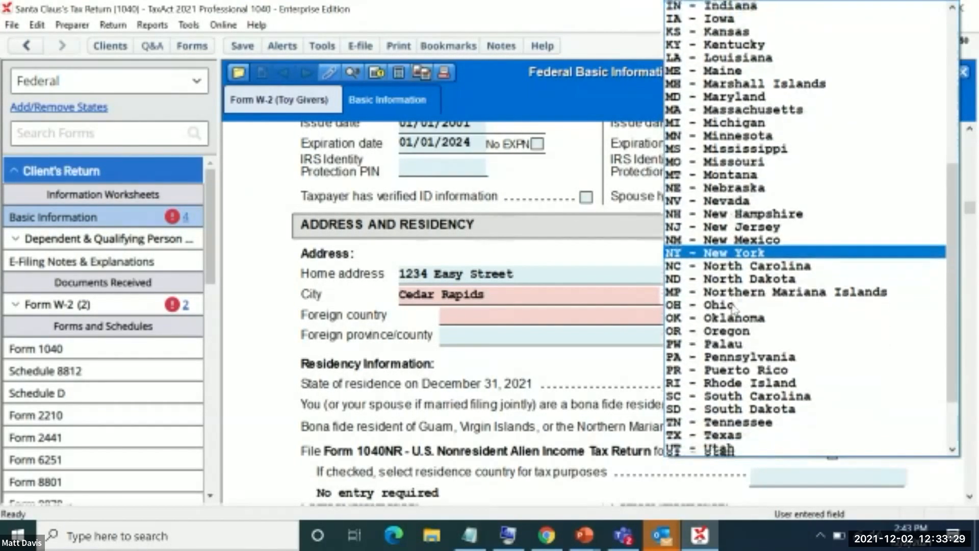
{"action": "scroll", "coordinate": [734, 308], "scroll_direction": "up", "scroll_amount": 3}
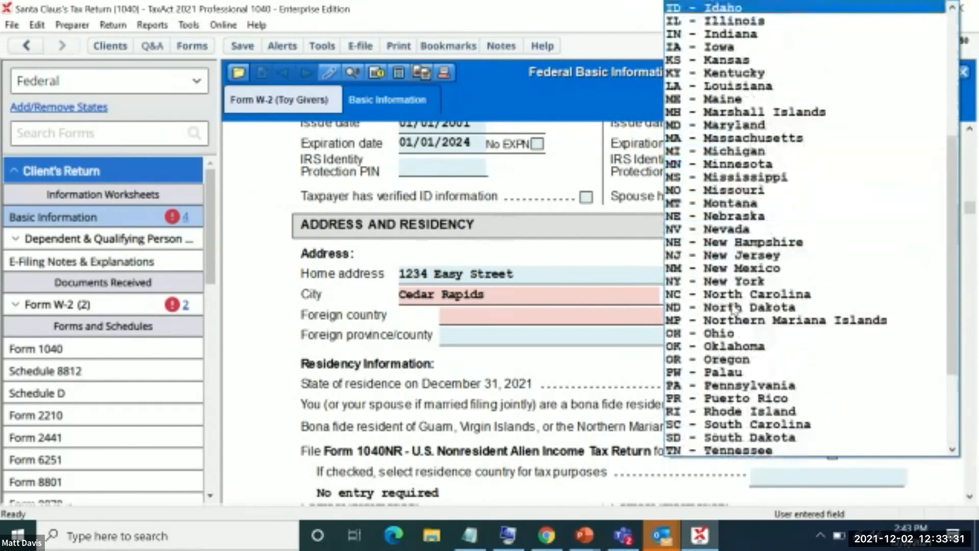
{"action": "left_click", "coordinate": [726, 50]}
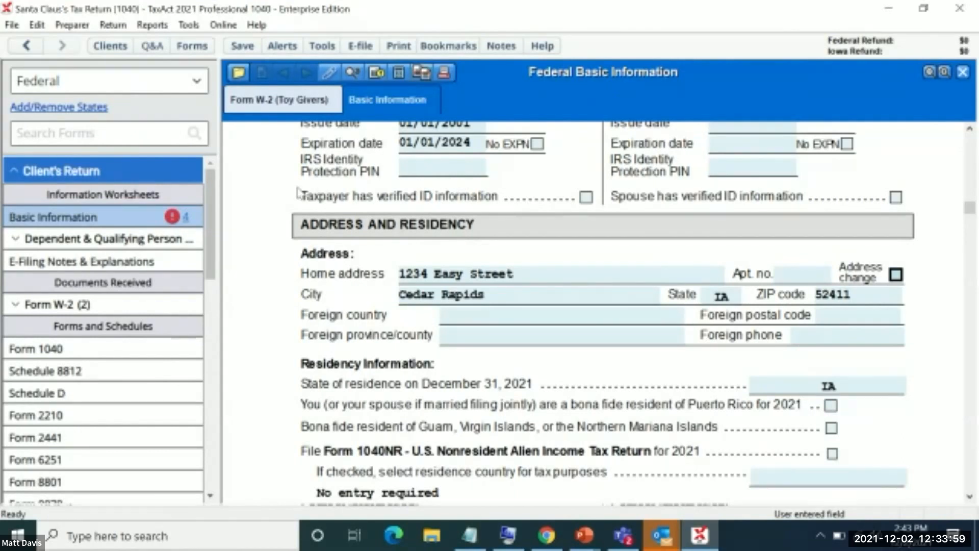
Step: Open the Bank Account Worksheet from the Federal Refund/Balance Due Options section of Basic Information
{"action": "scroll", "coordinate": [298, 193], "scroll_direction": "down", "scroll_amount": 15}
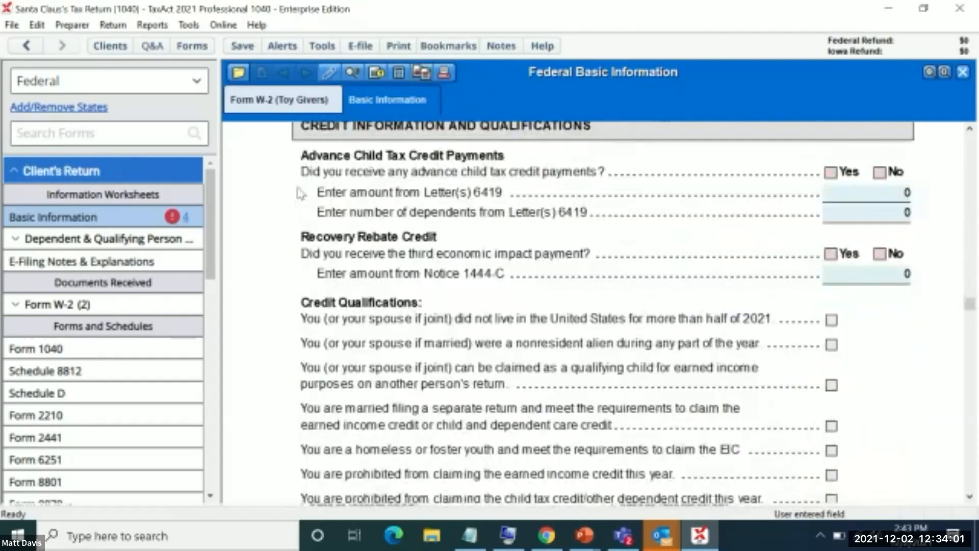
{"action": "scroll", "coordinate": [300, 192], "scroll_direction": "up", "scroll_amount": 10}
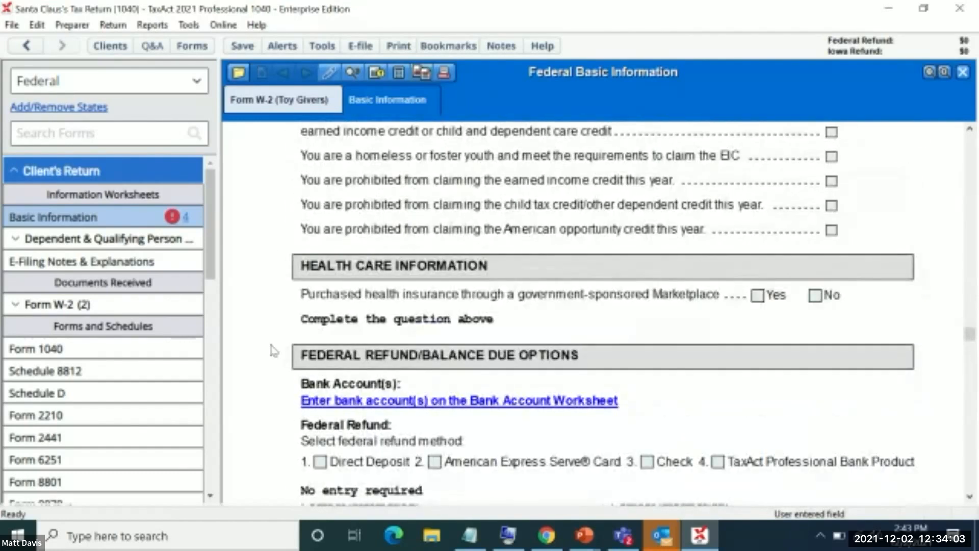
{"action": "left_click", "coordinate": [450, 403]}
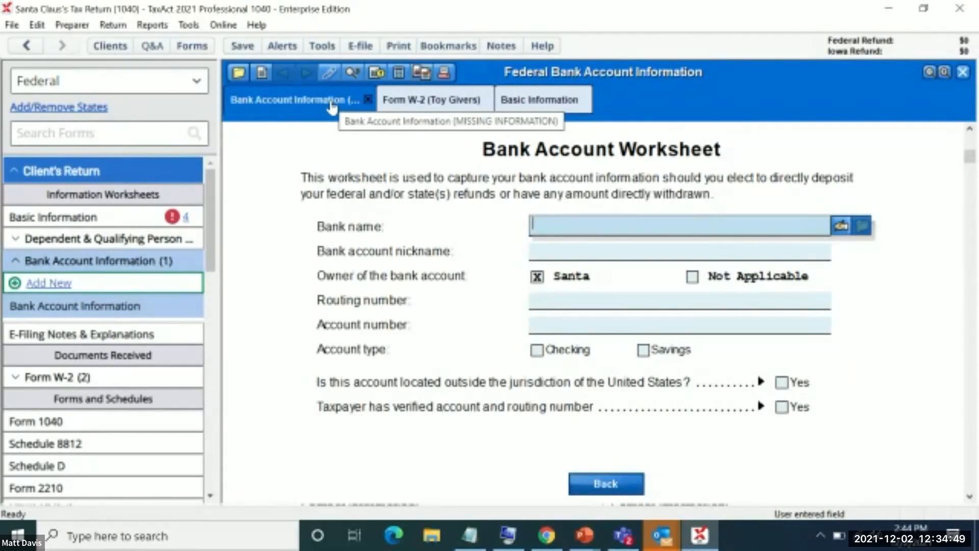
Step: Switch between the open Toy Givers Form W-2 and Basic Information worksheet, and close the Form W-2
{"action": "left_click", "coordinate": [437, 100]}
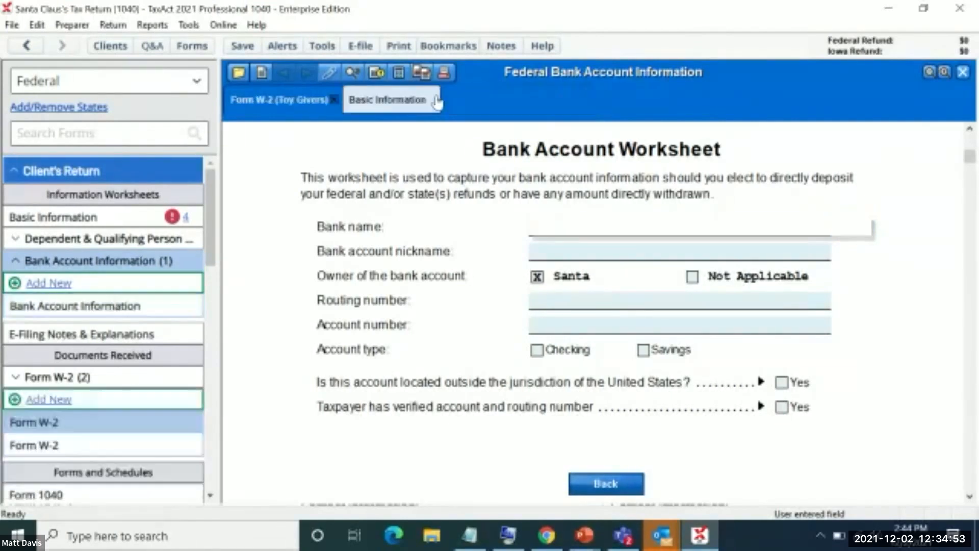
{"action": "left_click", "coordinate": [401, 100]}
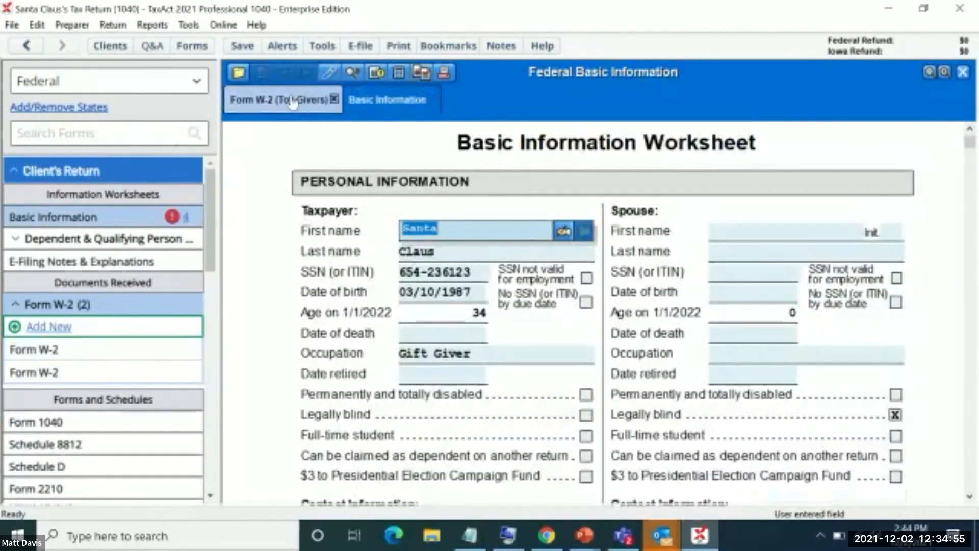
{"action": "left_click", "coordinate": [312, 100]}
{"action": "right_click", "coordinate": [367, 104]}
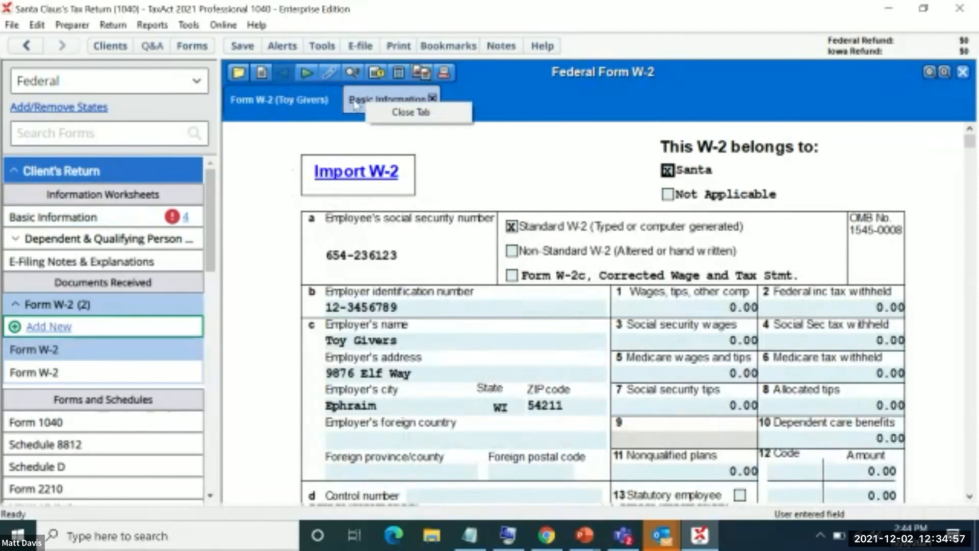
{"action": "left_click", "coordinate": [358, 105]}
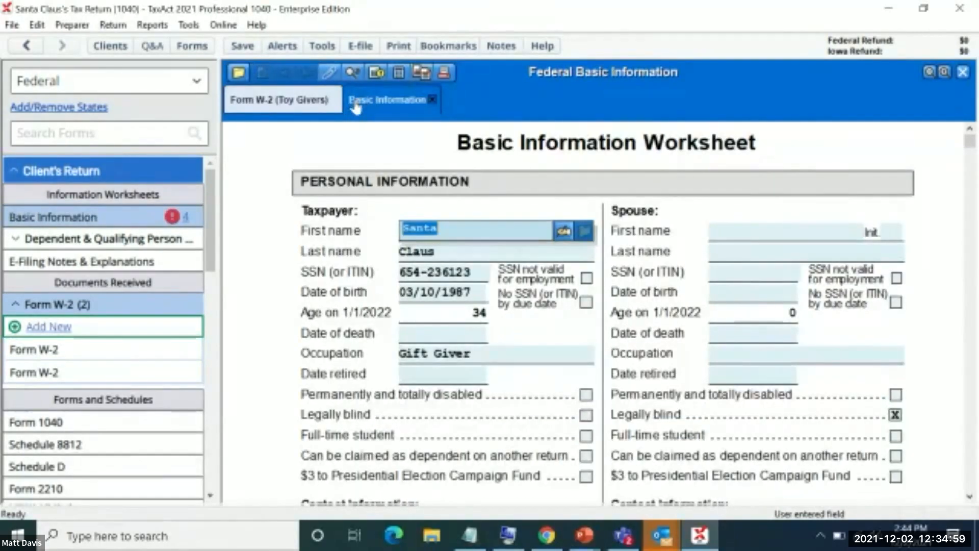
{"action": "left_click", "coordinate": [306, 109]}
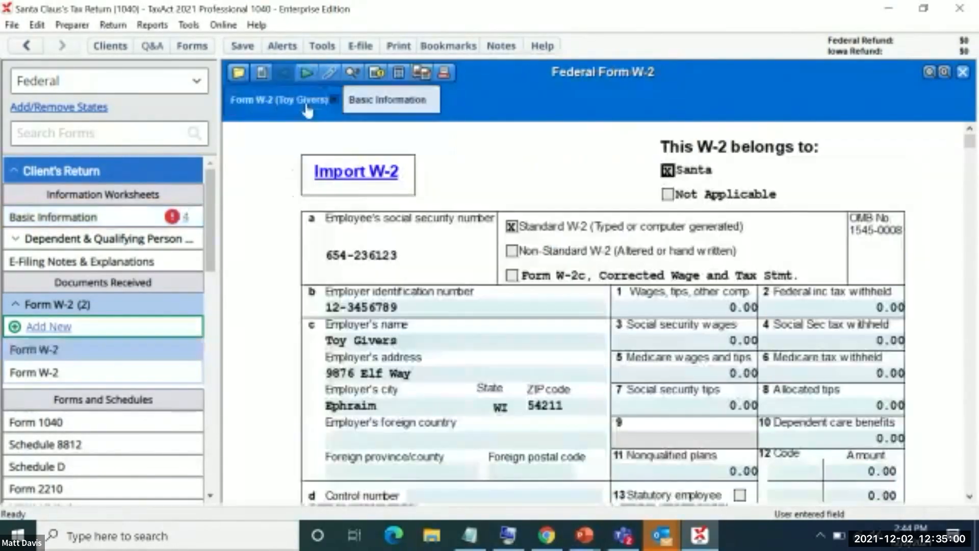
{"action": "left_click", "coordinate": [335, 100]}
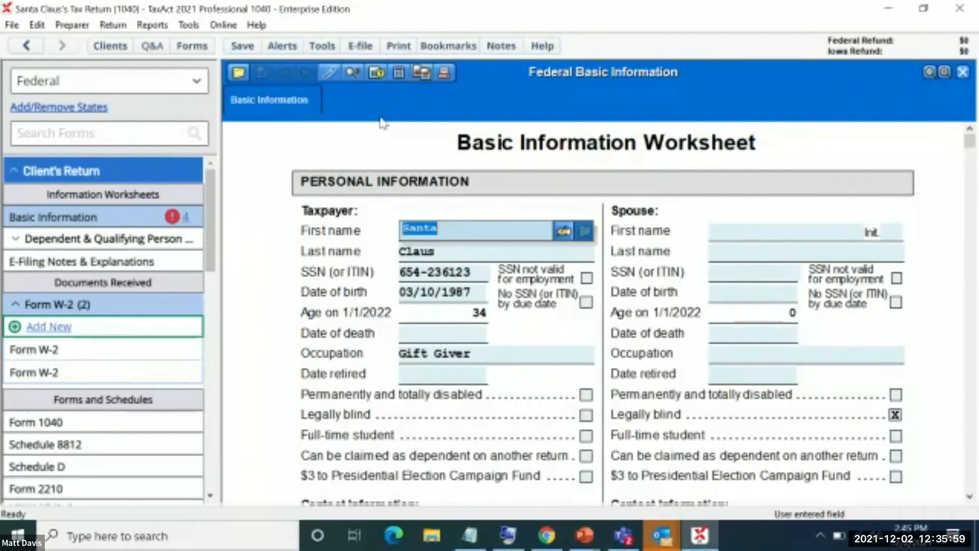
{"action": "left_click", "coordinate": [906, 107]}
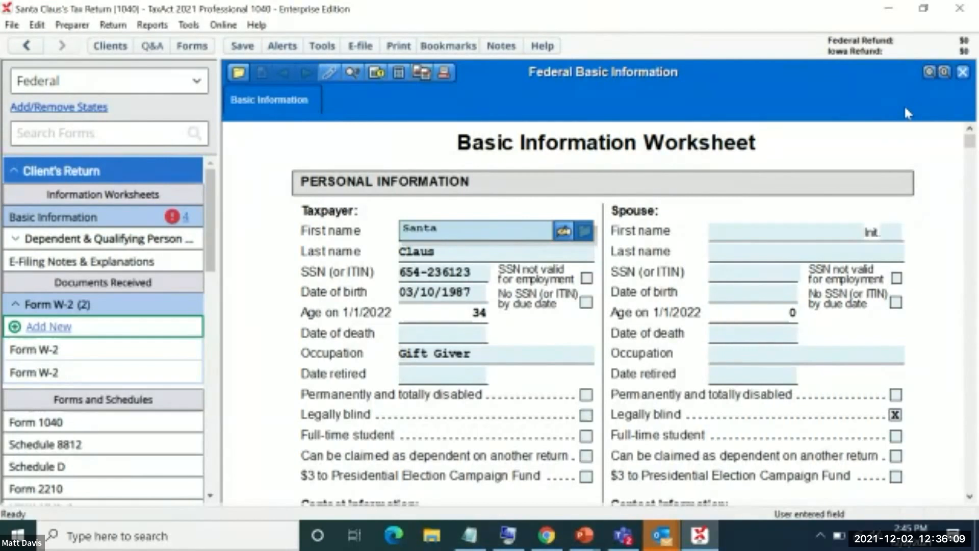
Step: Search the federal forms list for "schedule c"
{"action": "left_click", "coordinate": [137, 132]}
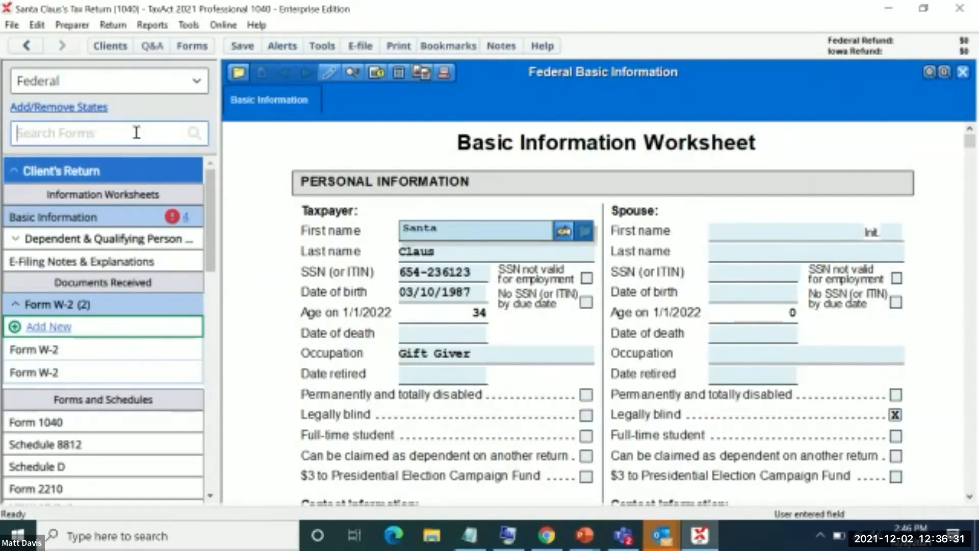
{"action": "type", "text": "schedule c"}
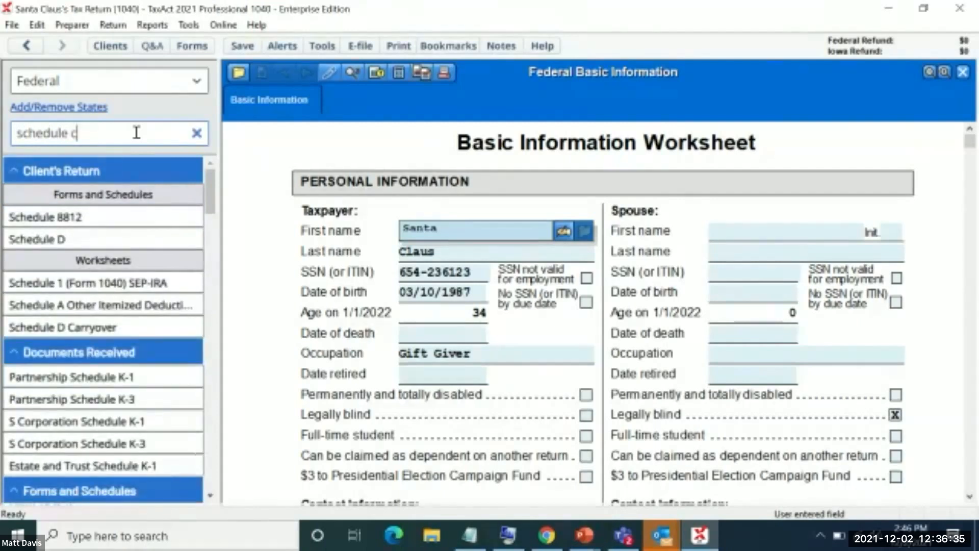